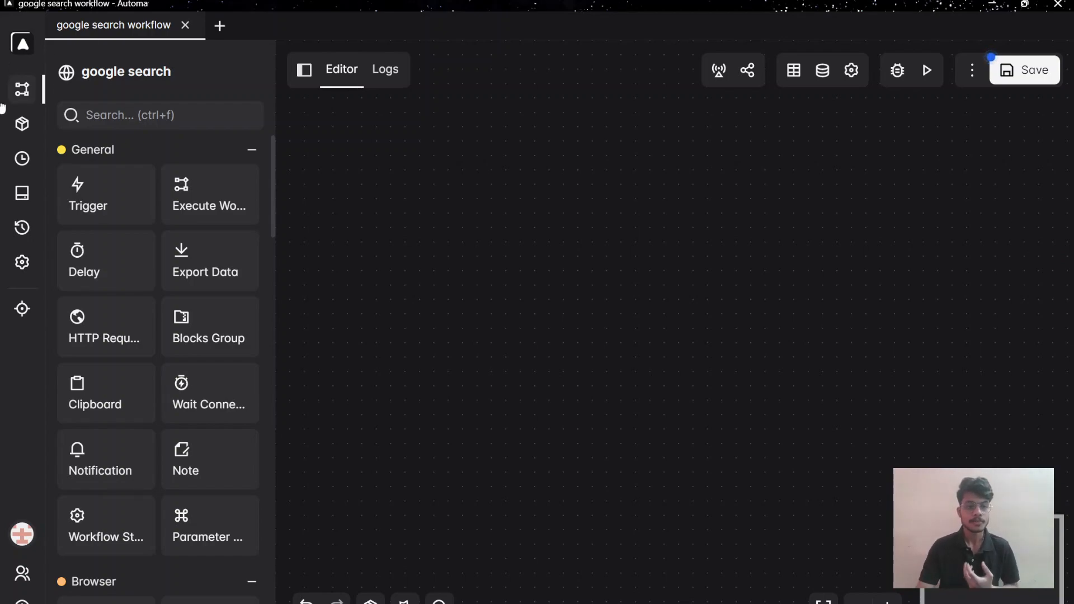
# Leave the google search workflow without saving its changes and return to the workflows dashboard
pyautogui.click(31, 96)
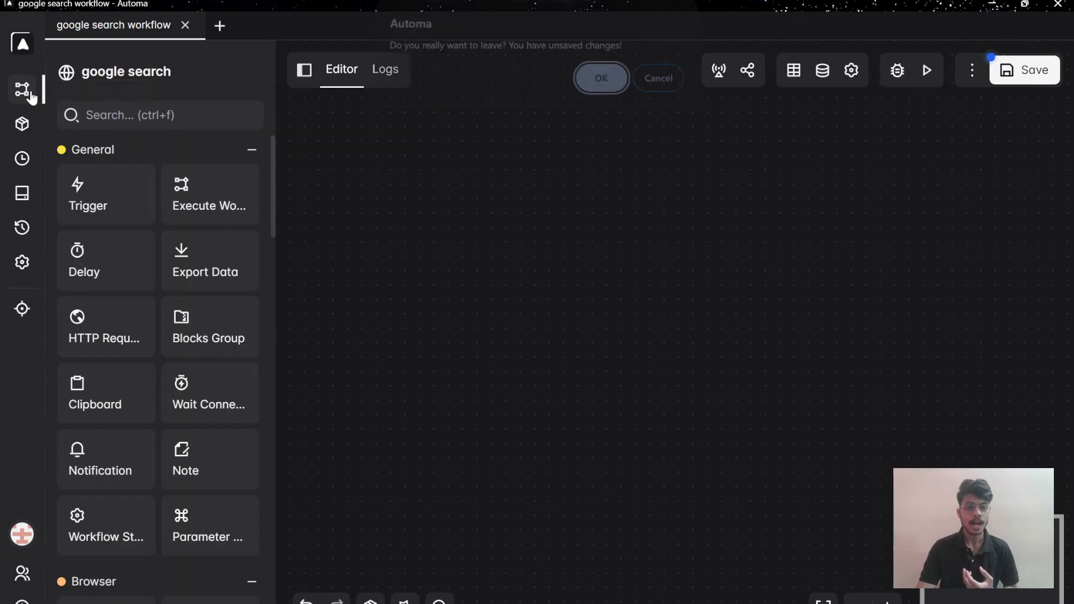
pyautogui.click(614, 88)
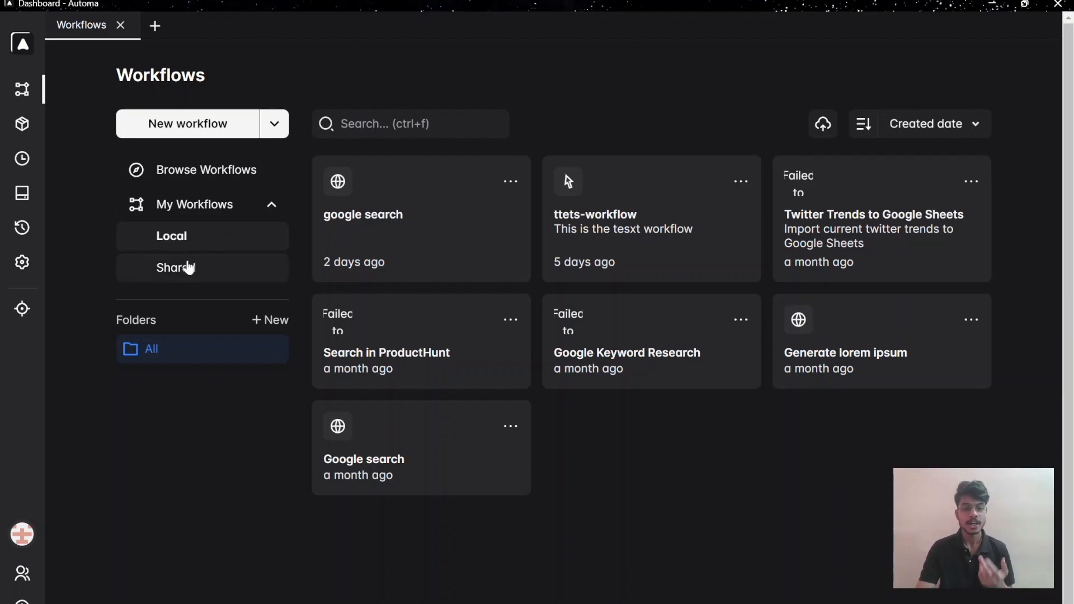
# Look through the packages, scheduled workflows, storage variables and credentials, and settings pages
pyautogui.click(23, 126)
pyautogui.click(24, 164)
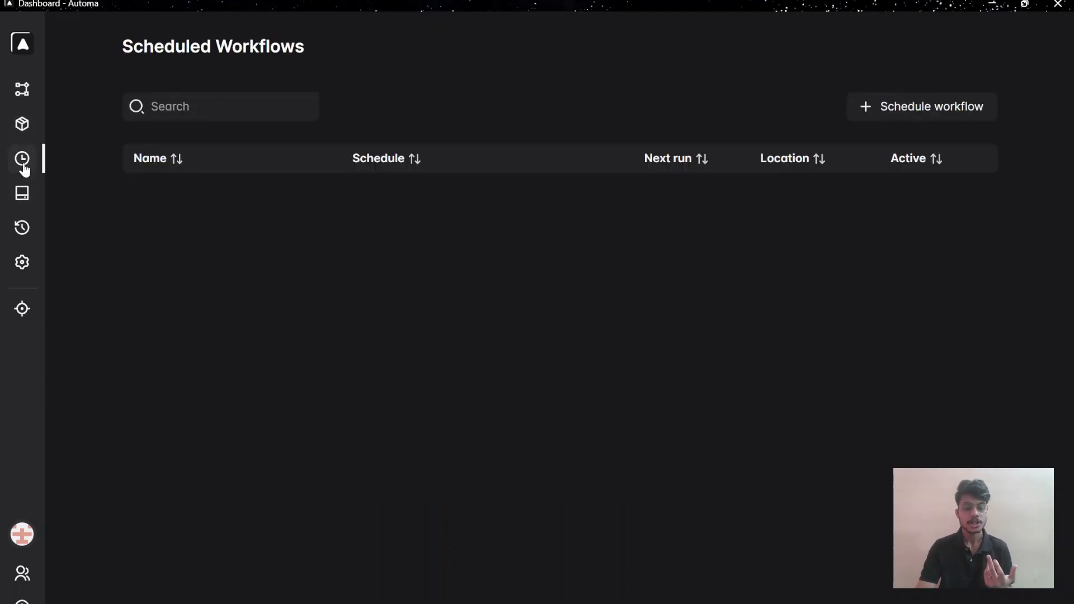
pyautogui.click(43, 200)
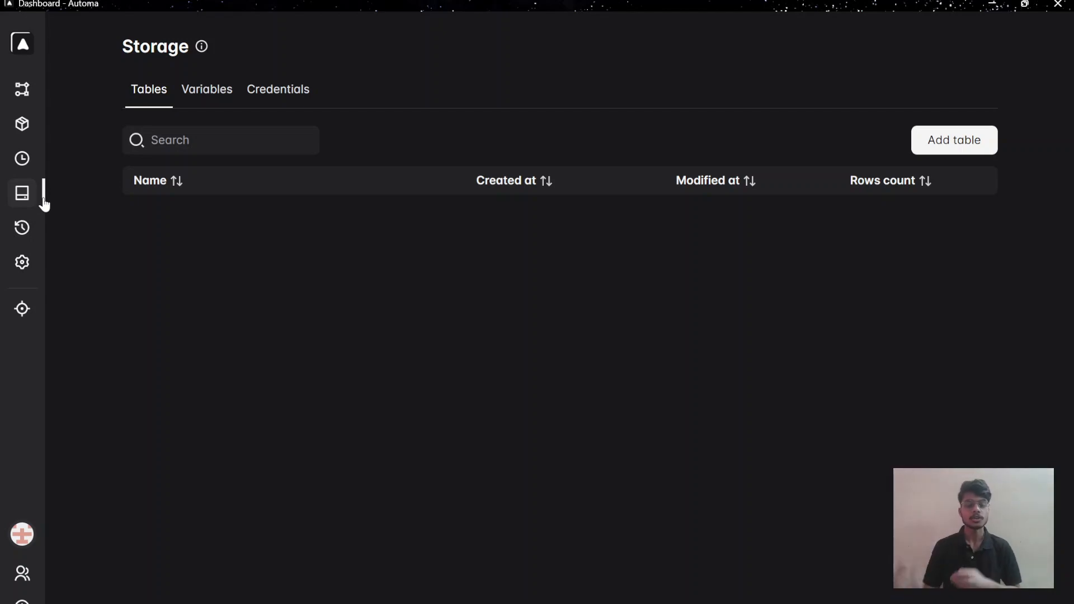
pyautogui.click(206, 103)
pyautogui.click(271, 89)
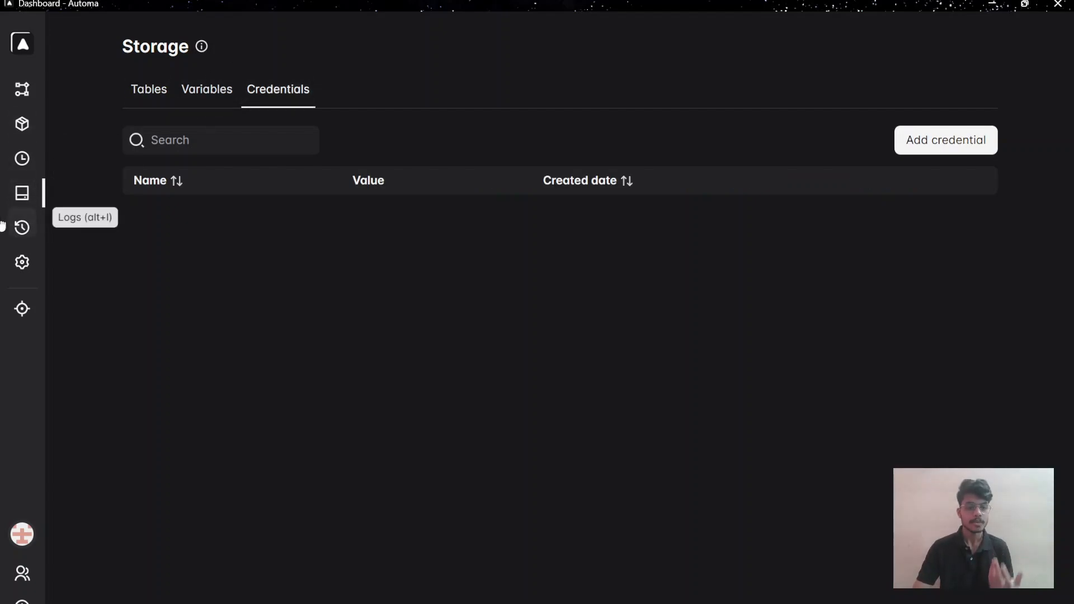
pyautogui.click(22, 264)
# Create a new workflow named "Google Search" from the workflows dashboard
pyautogui.click(24, 85)
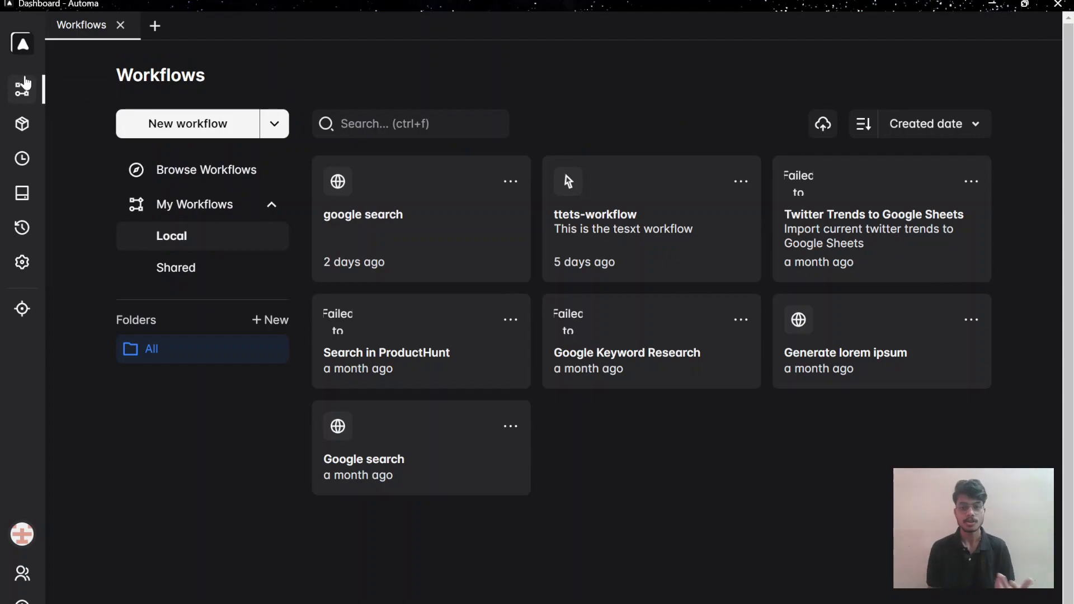
pyautogui.click(210, 117)
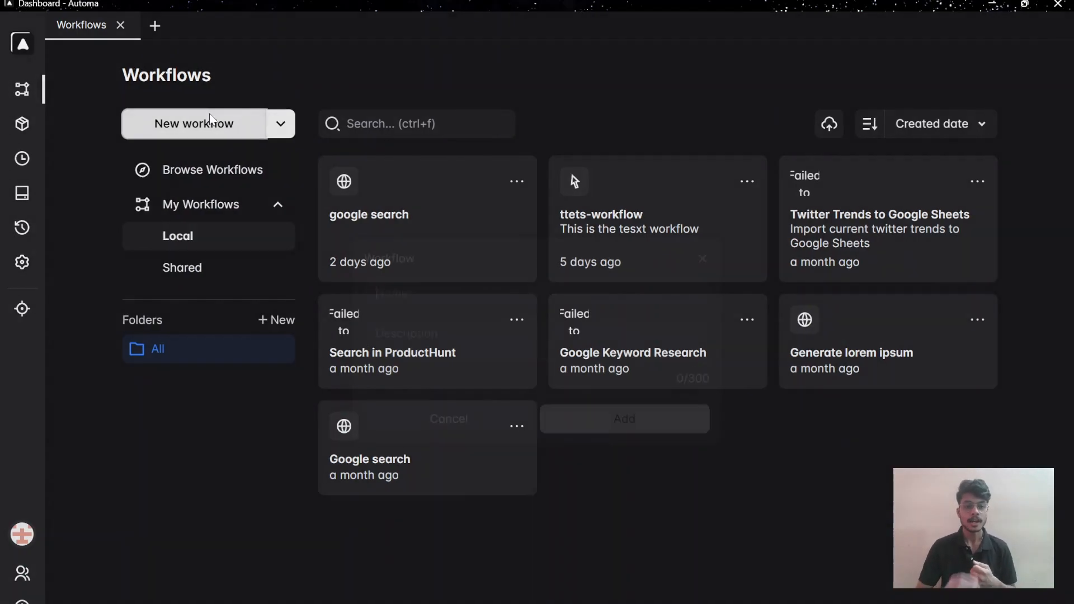
pyautogui.write('Google Search')
pyautogui.press('Return')
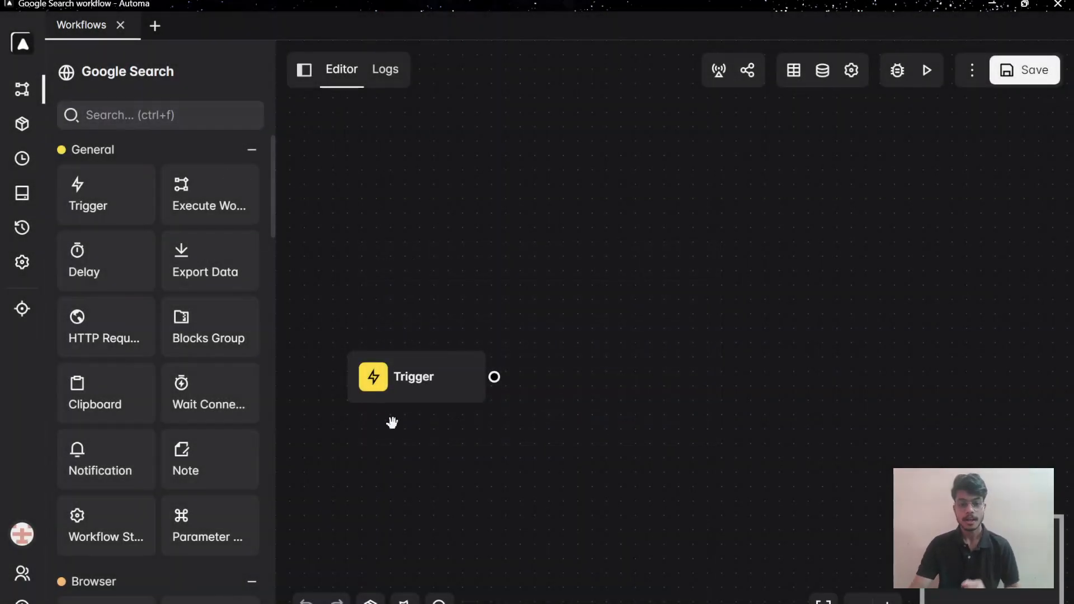
# Move the Trigger block higher on the canvas and review its settings
pyautogui.moveTo(415, 379); pyautogui.dragTo(422, 275)
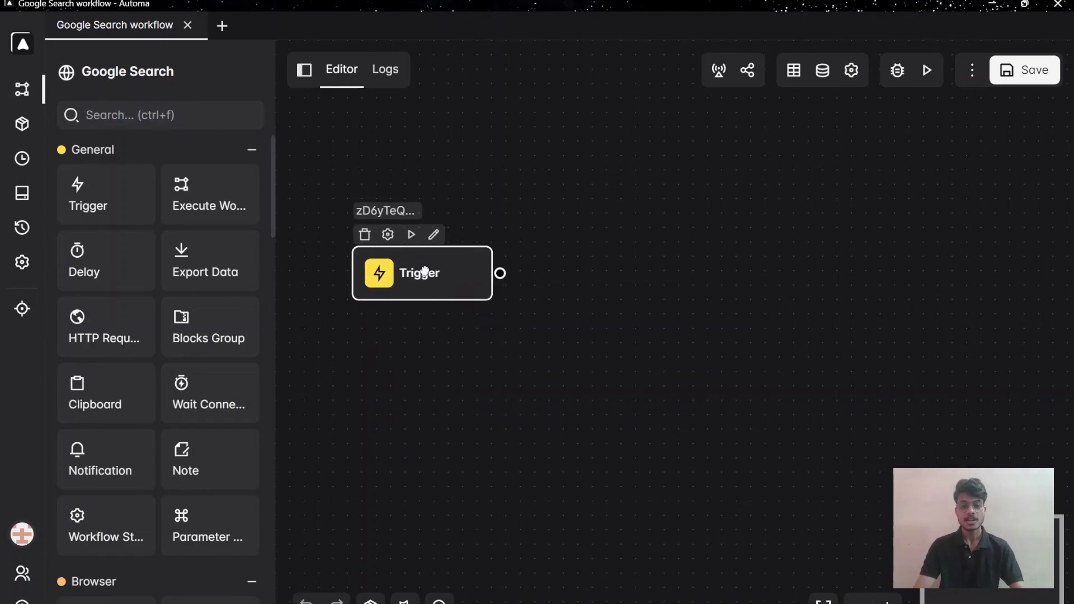
pyautogui.click(434, 235)
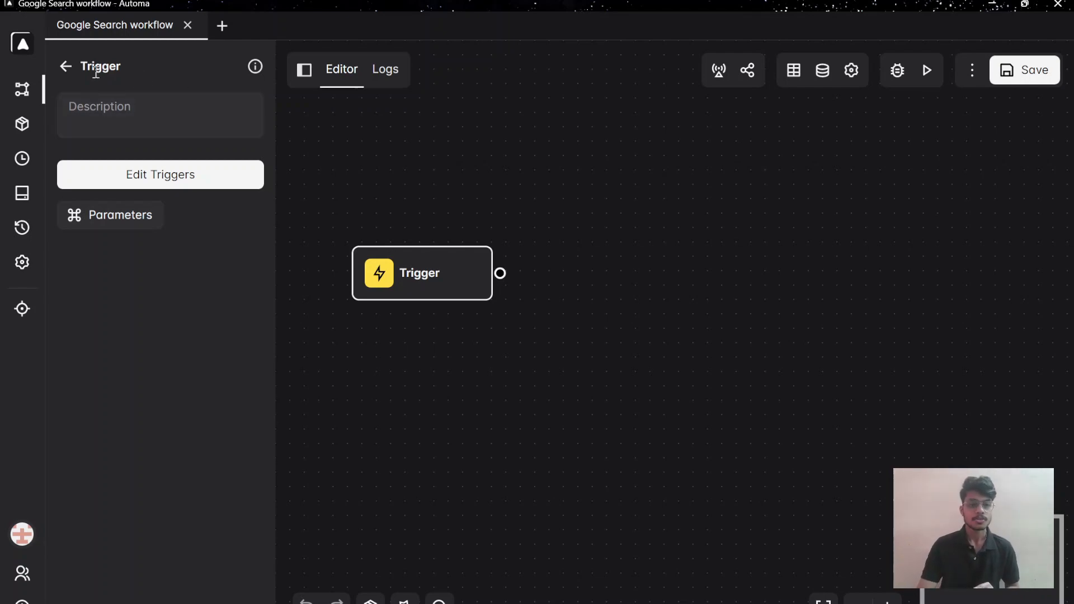
pyautogui.click(65, 67)
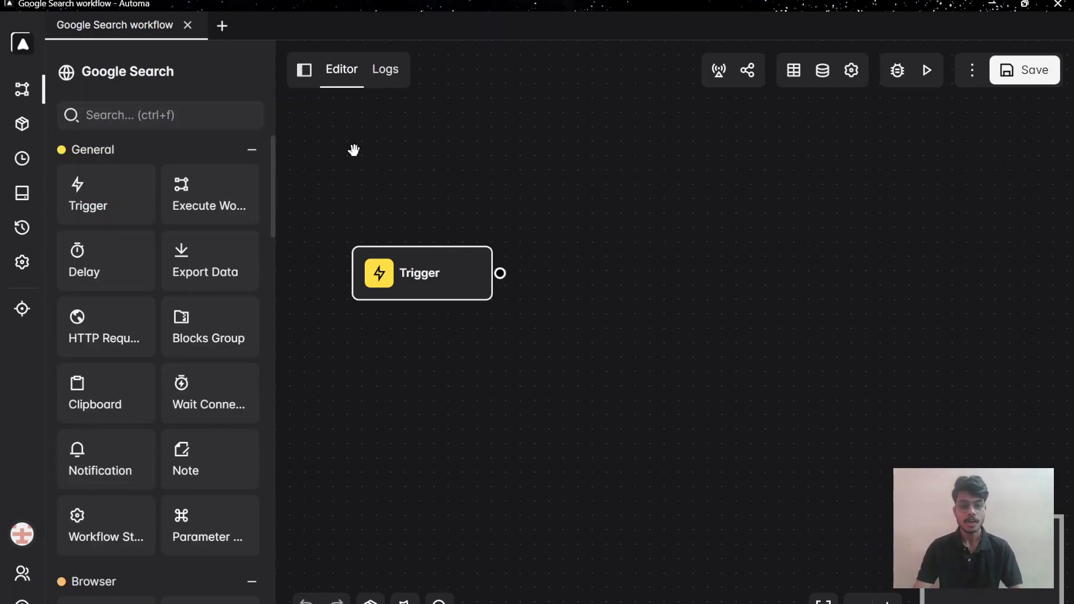
# Add a New Tab browser block to the canvas and place it just right of the Trigger block
pyautogui.scroll(-7, 164, 342)
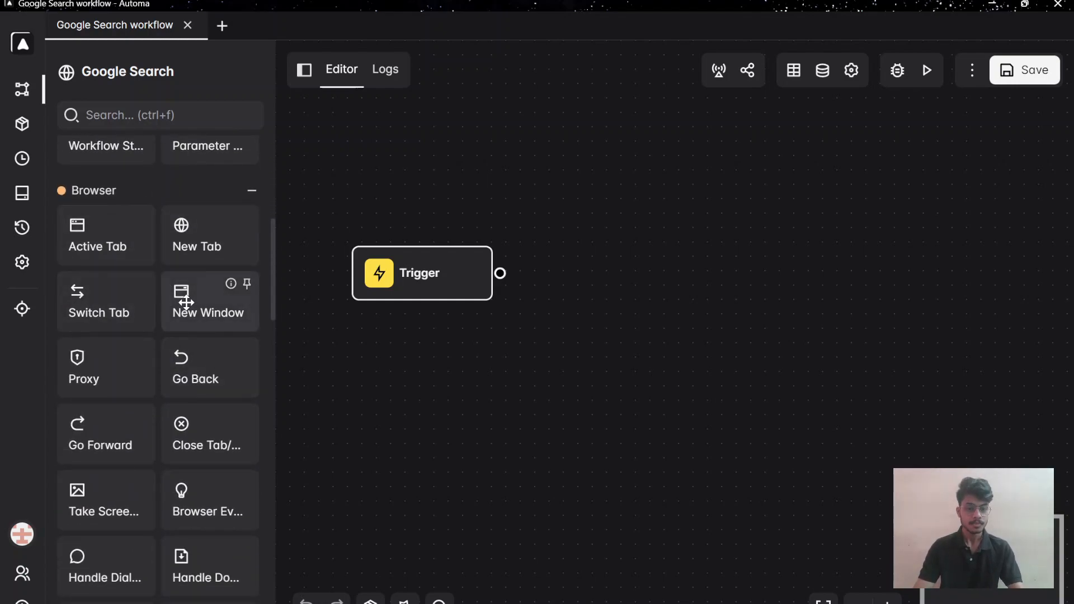
pyautogui.moveTo(185, 236); pyautogui.dragTo(642, 280)
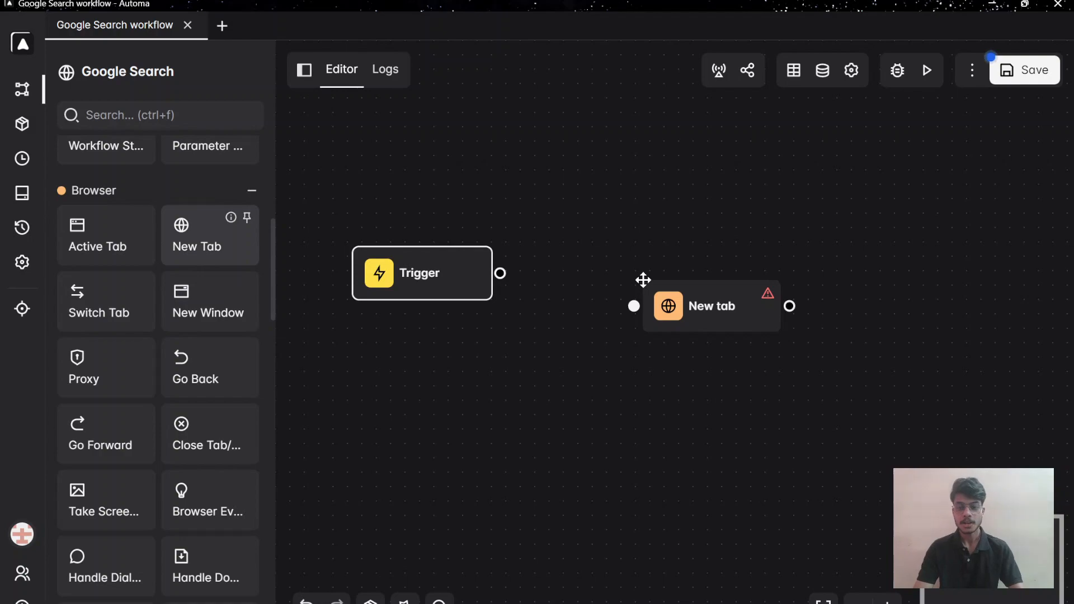
pyautogui.moveTo(705, 321)
pyautogui.mouseDown()
pyautogui.moveTo(643, 260)
pyautogui.moveTo(636, 268)
pyautogui.mouseUp()
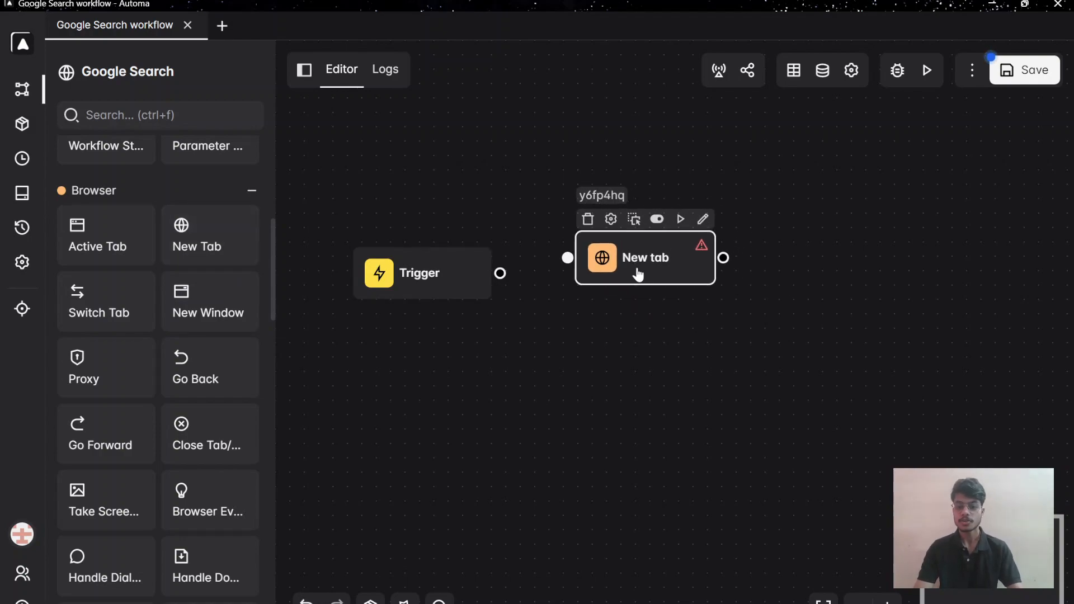
pyautogui.click(703, 221)
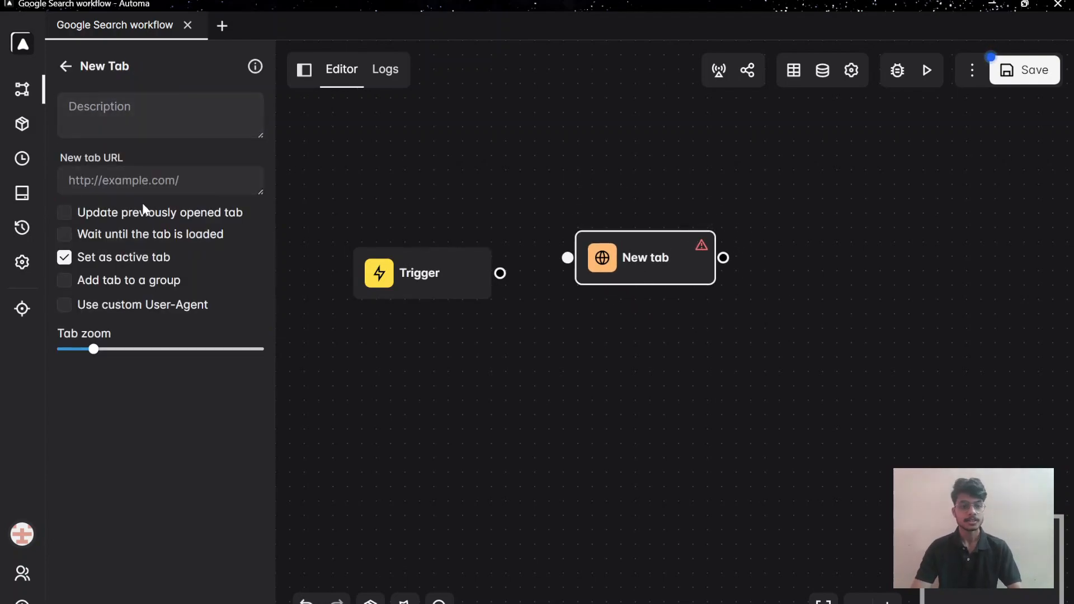
pyautogui.click(148, 178)
pyautogui.write('www.g')
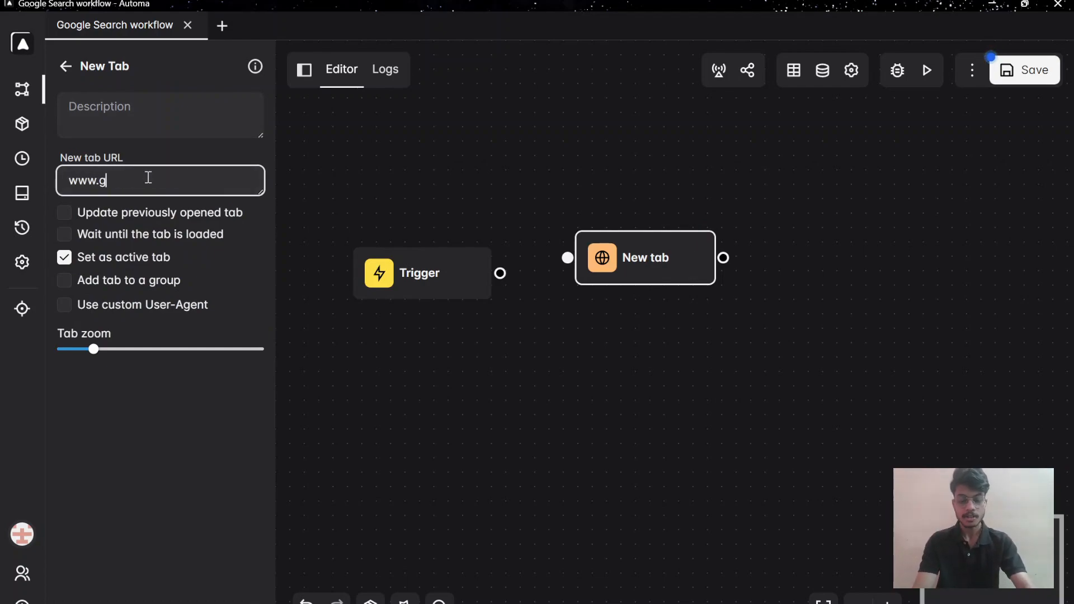
pyautogui.write('oogle.com')
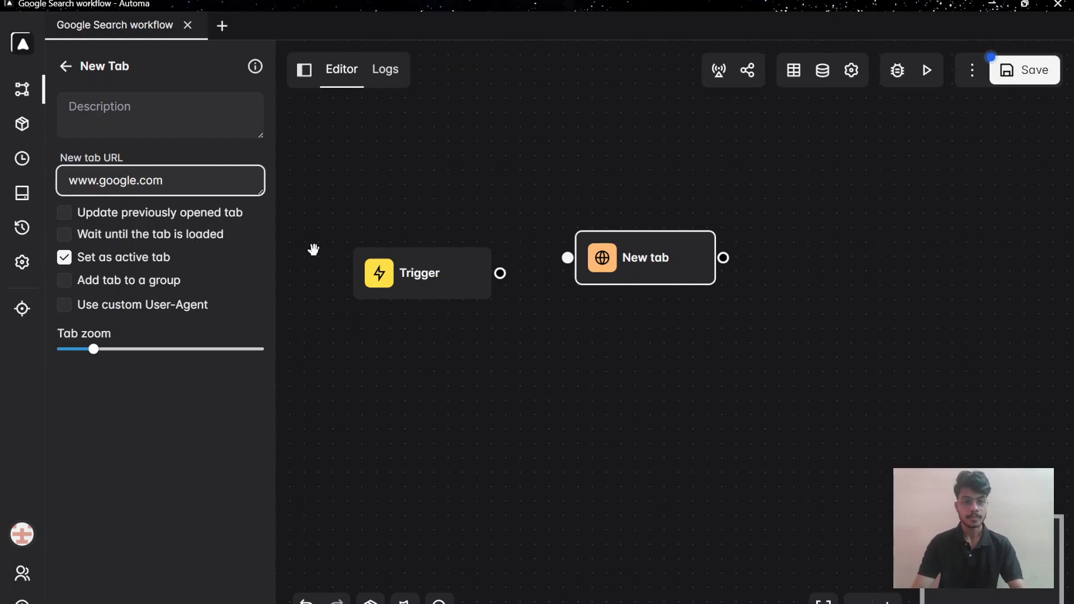
pyautogui.click(330, 149)
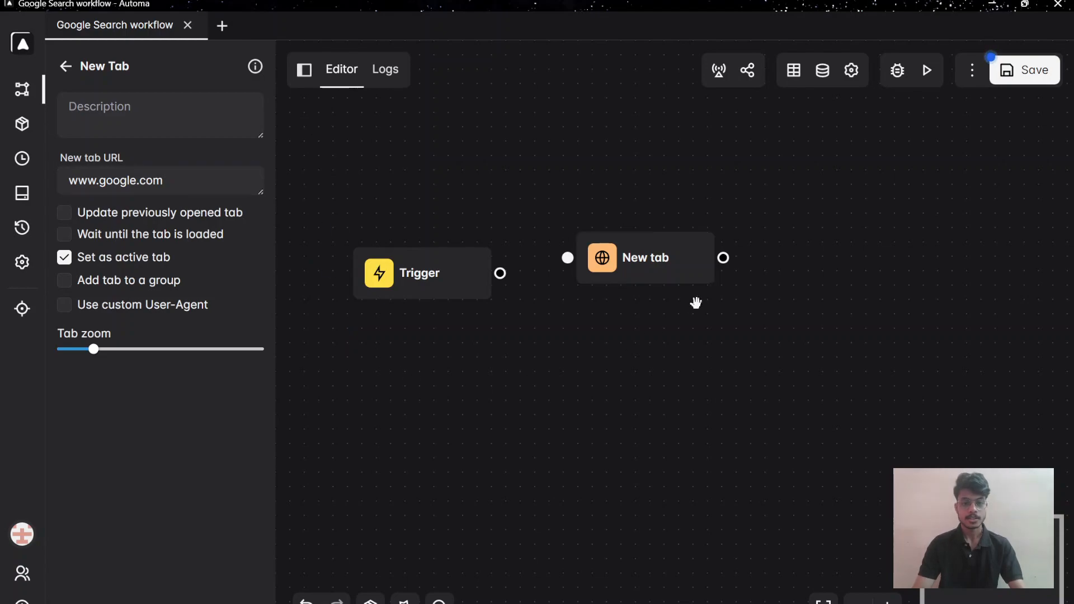
pyautogui.moveTo(500, 273); pyautogui.dragTo(567, 258)
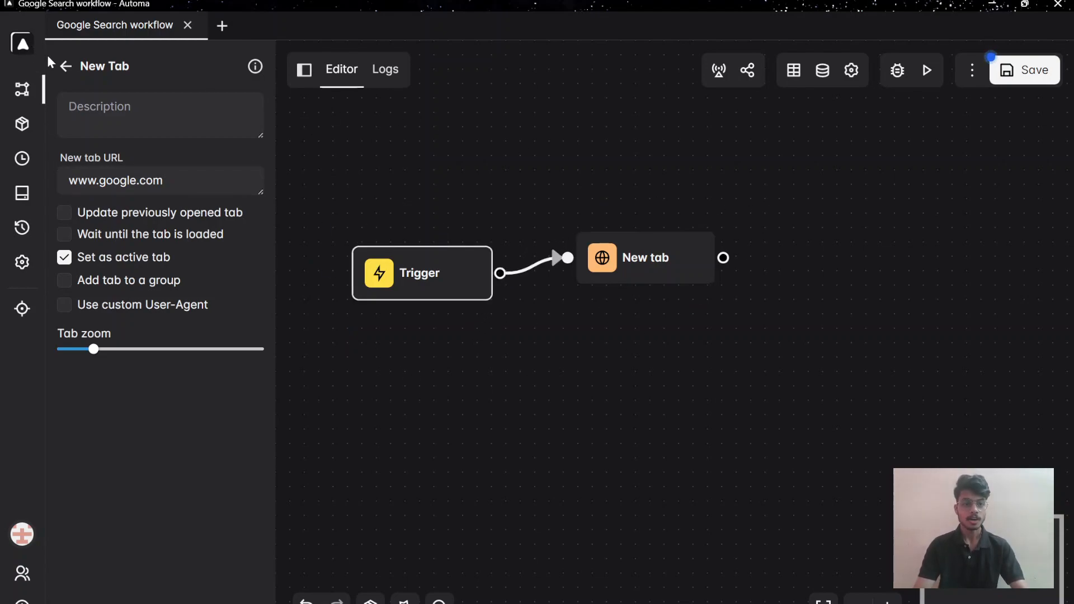
# Add a Forms web interaction block to the canvas, below and to the right of the New tab block
pyautogui.click(65, 66)
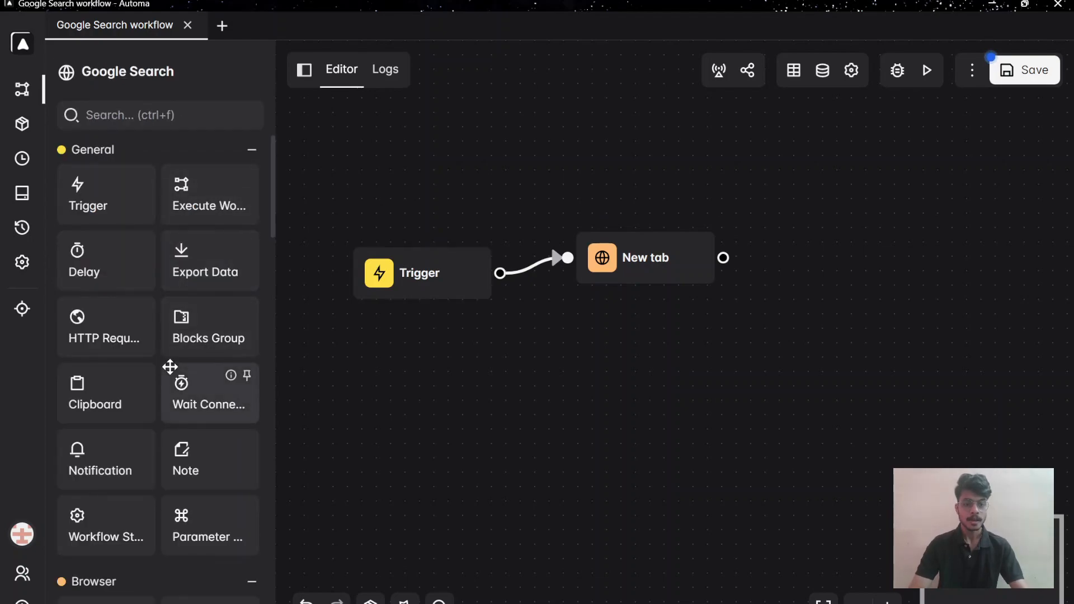
pyautogui.scroll(-5, 170, 366)
pyautogui.scroll(-2, 170, 366)
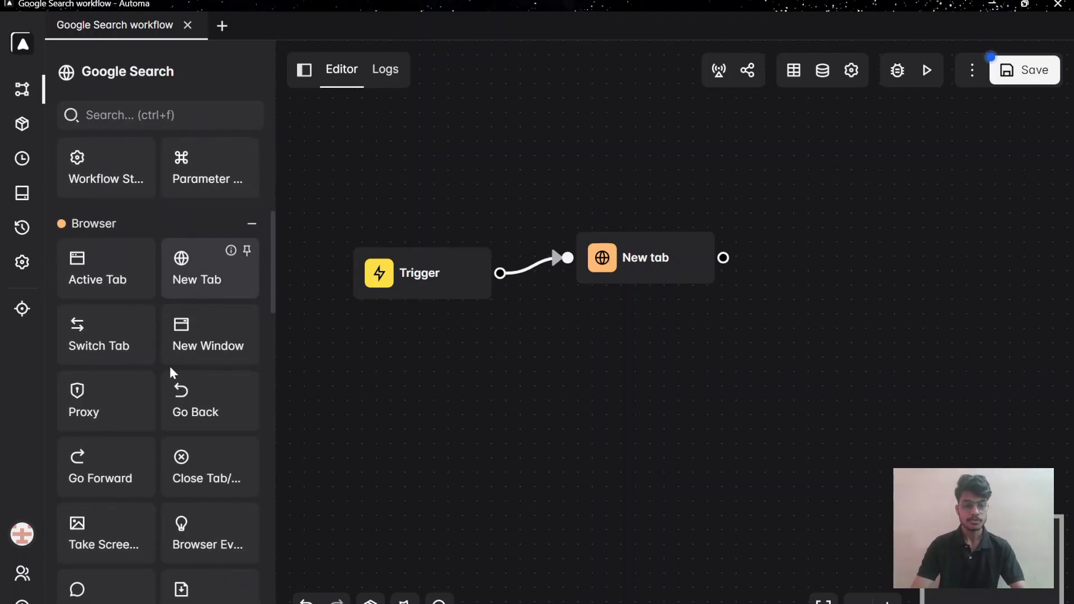
pyautogui.scroll(-3, 123, 325)
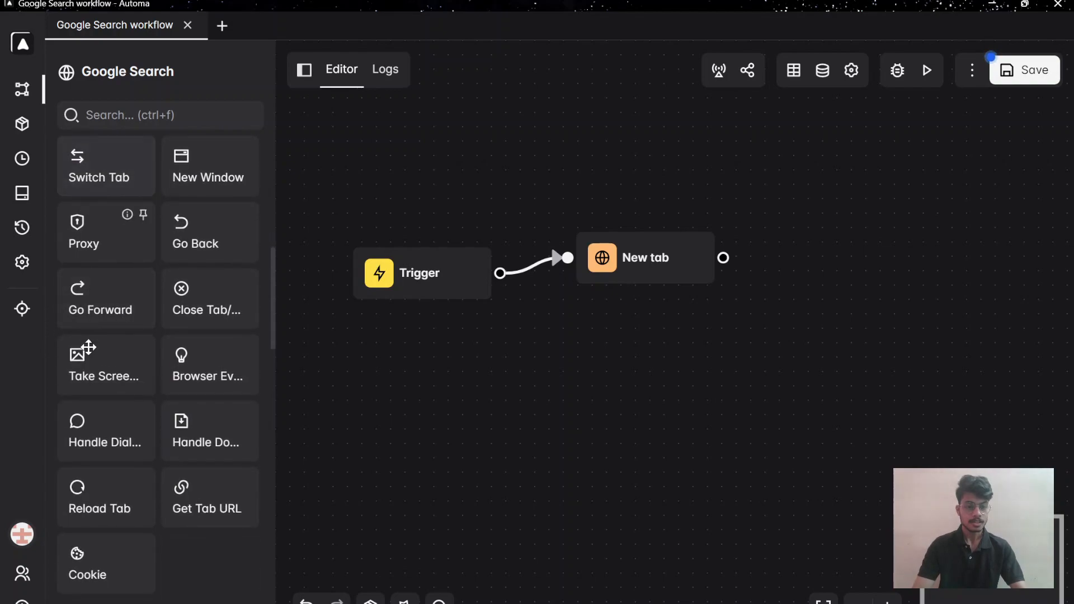
pyautogui.scroll(-5, 132, 412)
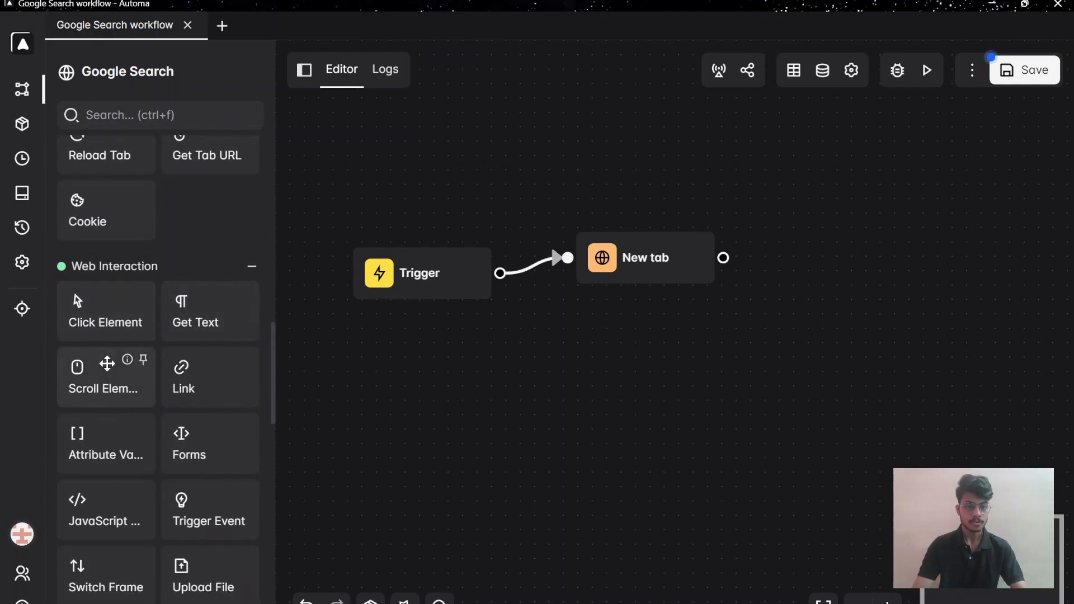
pyautogui.moveTo(185, 445); pyautogui.dragTo(706, 364)
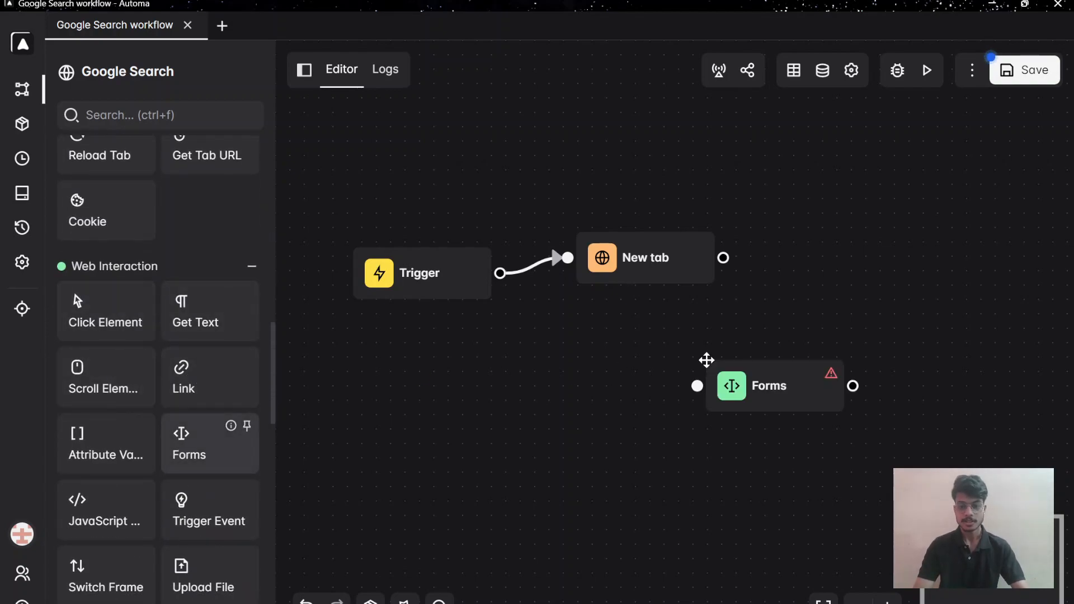
pyautogui.click(768, 399)
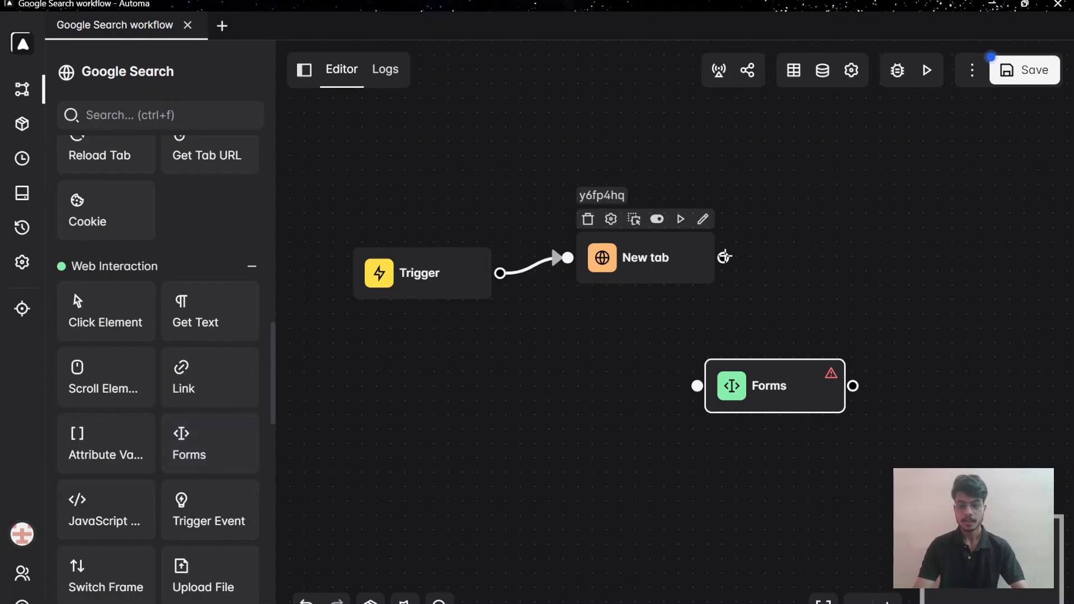
# Set the Forms block's CSS selector to textarea#APjFqb by picking the search box on google.com, and return to the Automa editor
pyautogui.click(834, 348)
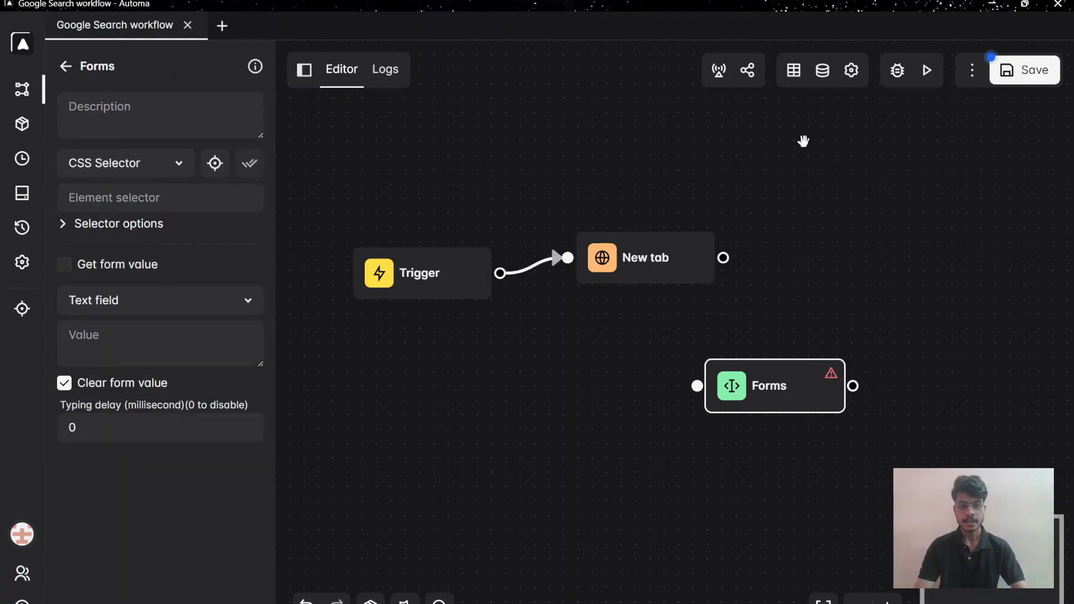
pyautogui.click(118, 169)
pyautogui.click(120, 204)
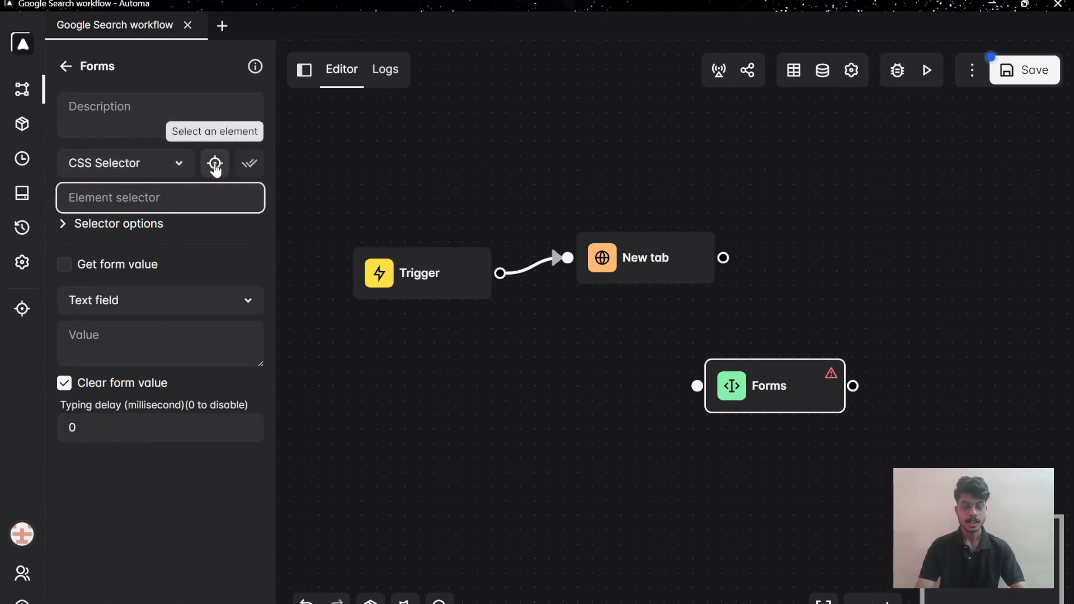
pyautogui.click(216, 165)
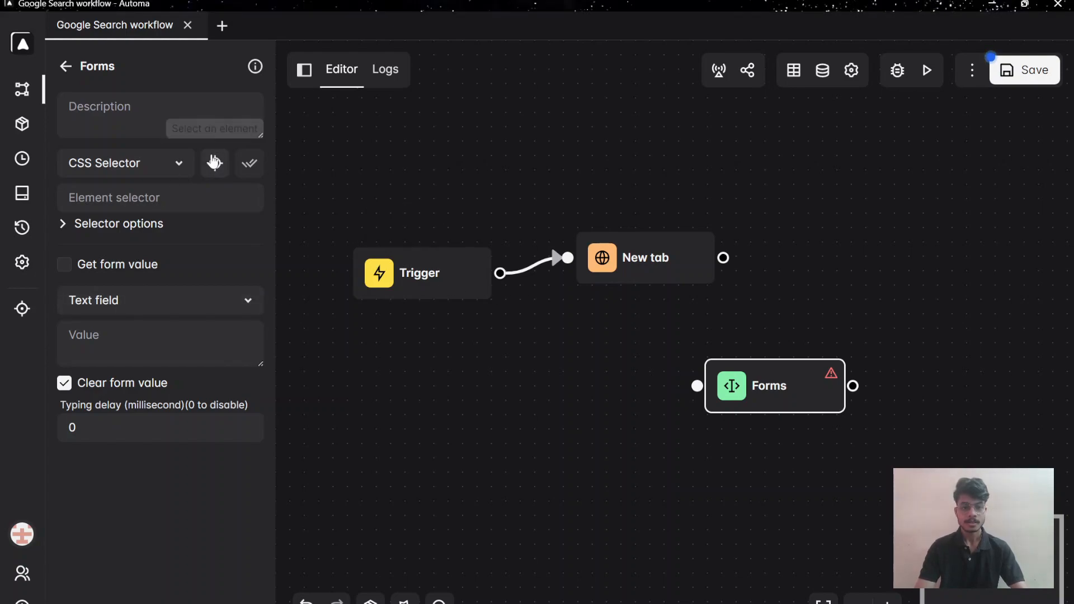
pyautogui.click(215, 168)
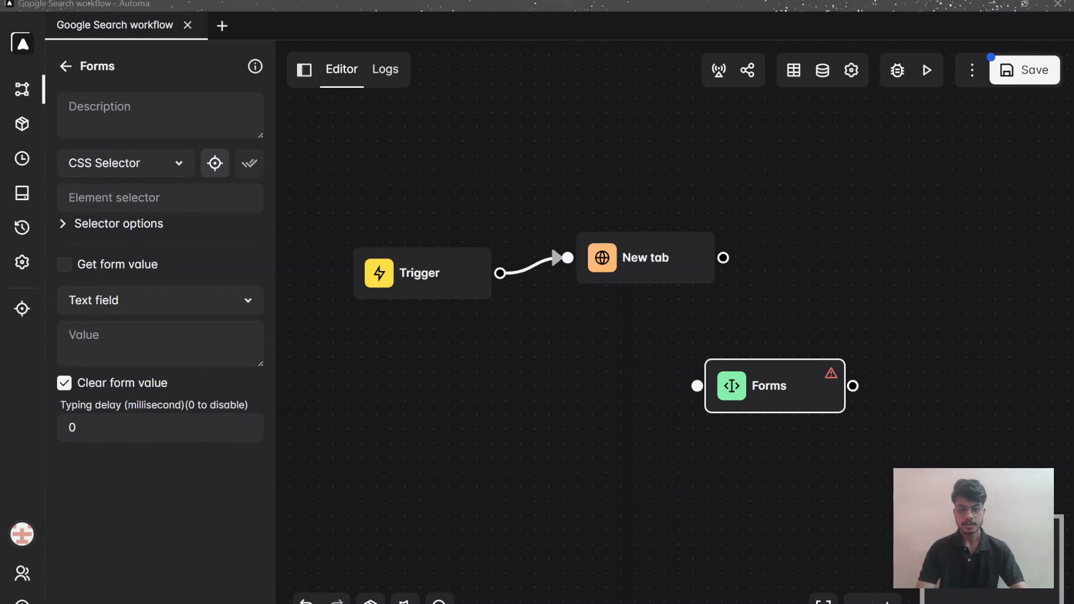
pyautogui.click(216, 164)
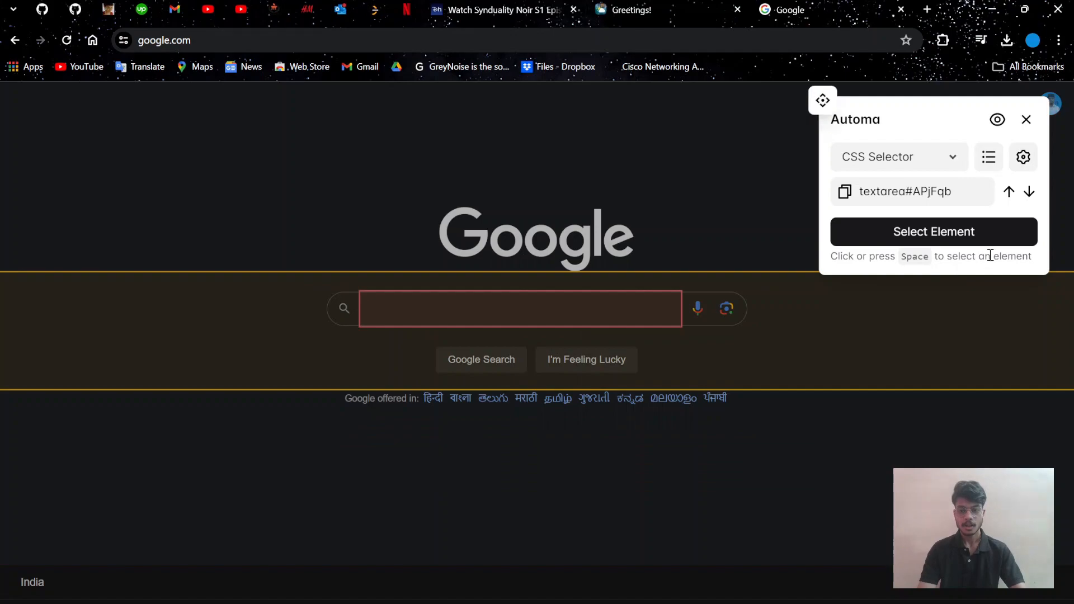
pyautogui.click(929, 231)
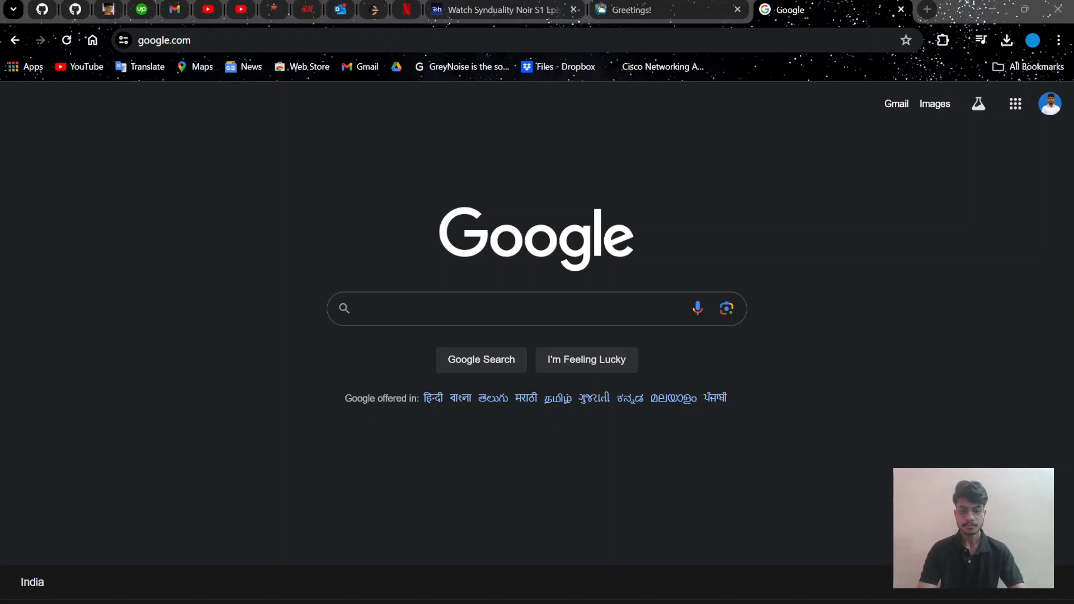
pyautogui.hotkey('alt', 'Tab')
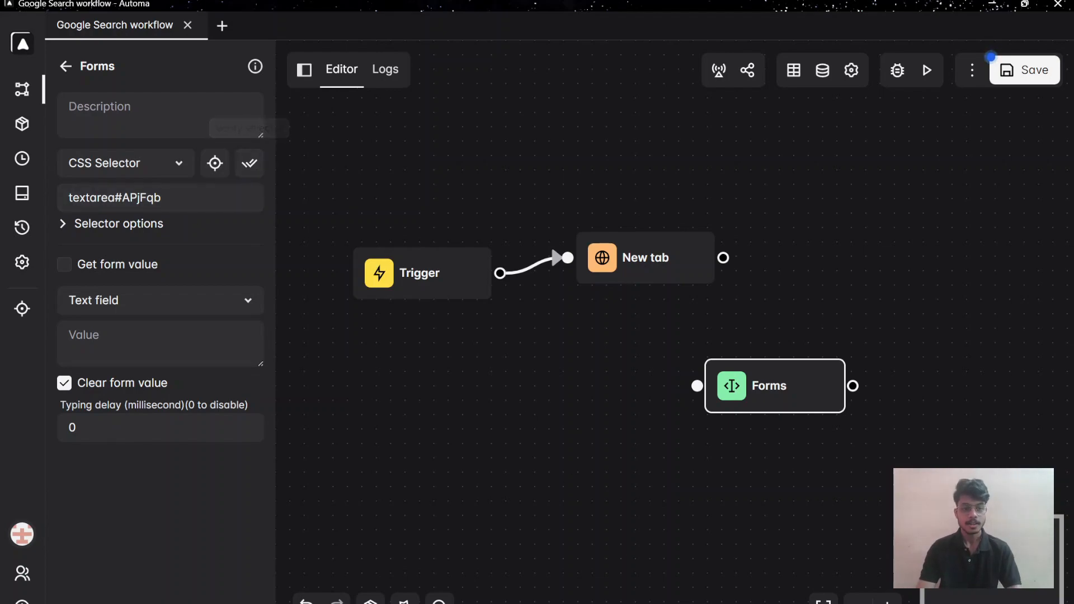
# Connect the New tab block's output to the Forms block's input
pyautogui.click(453, 175)
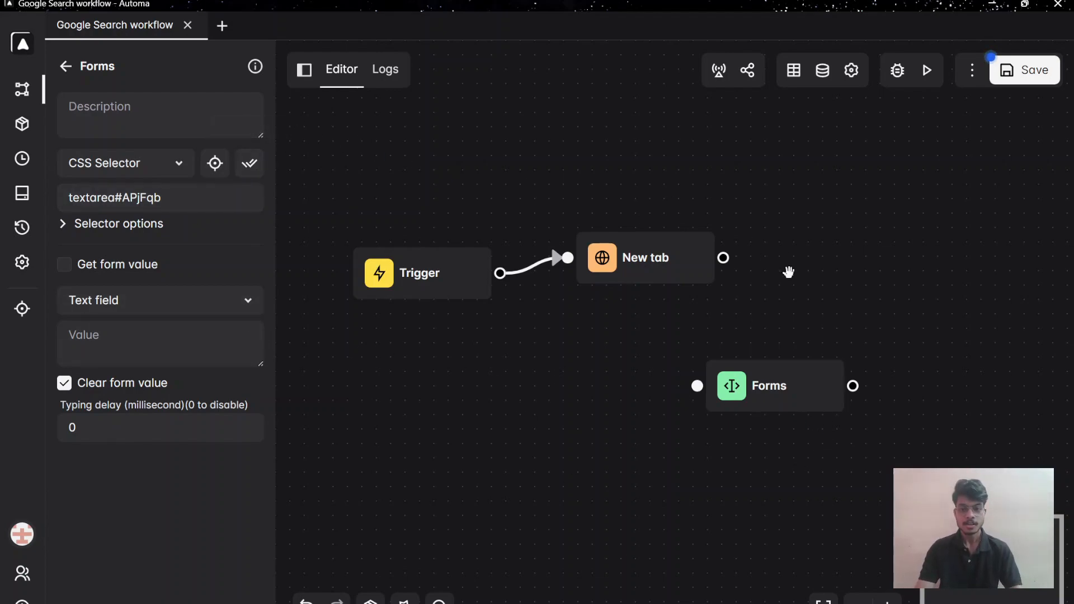
pyautogui.moveTo(725, 257); pyautogui.dragTo(692, 384)
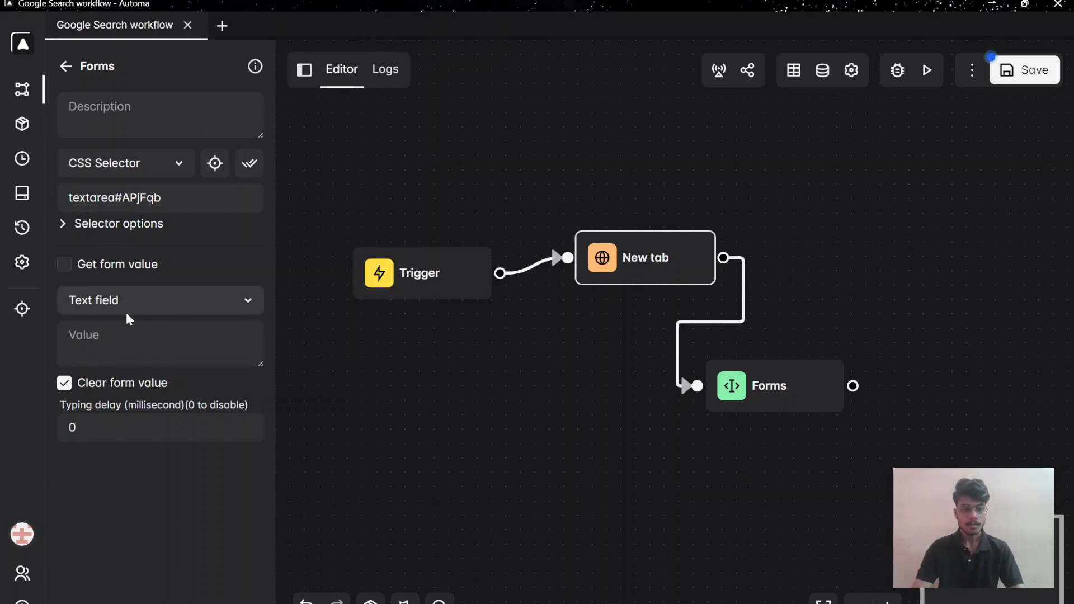
pyautogui.click(141, 335)
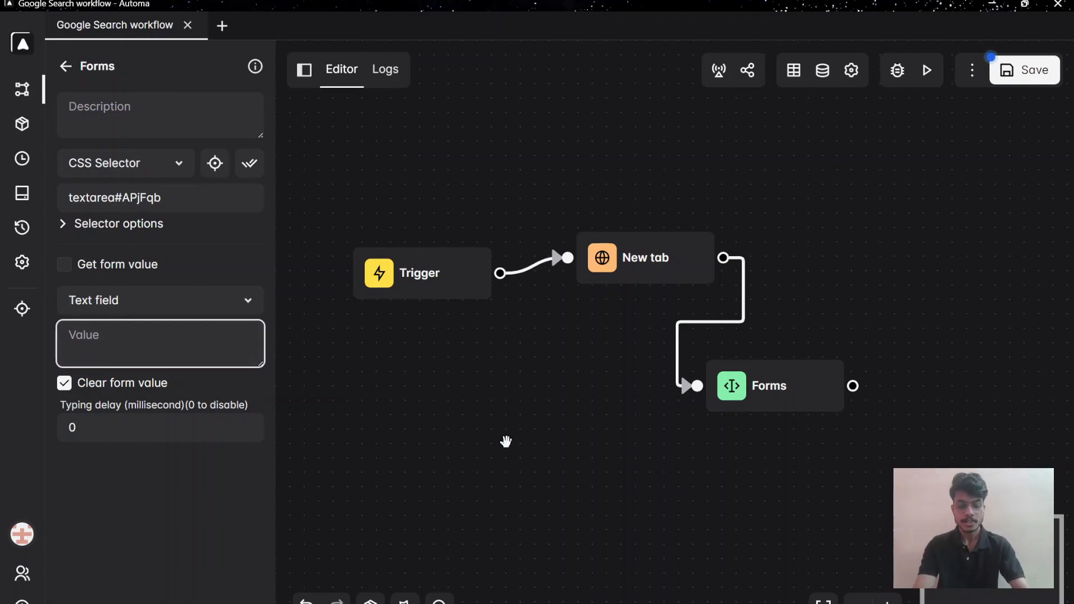
pyautogui.write('Loke')
pyautogui.write('sh')
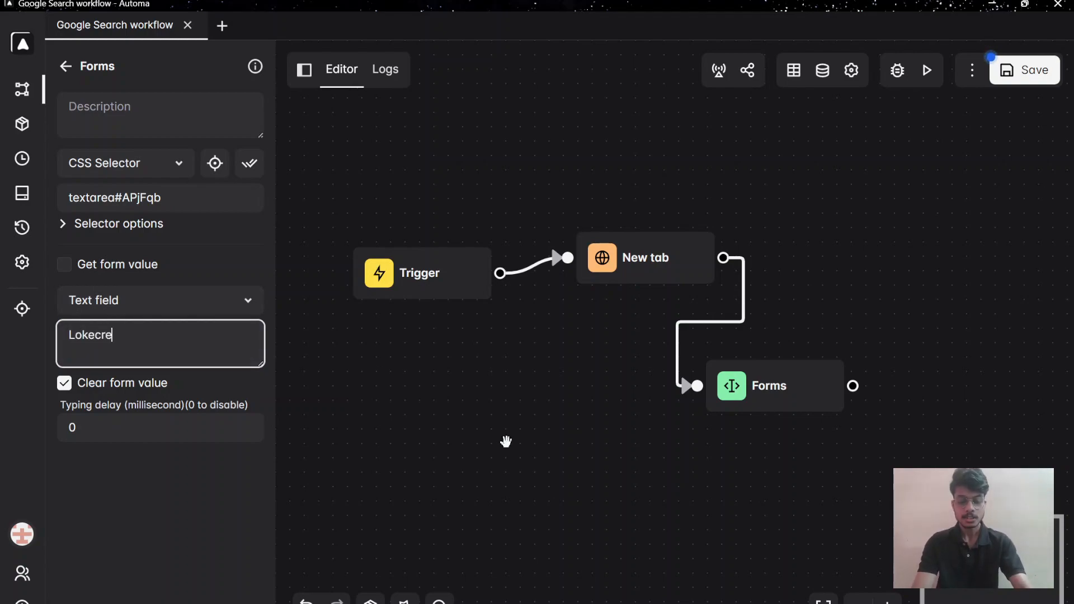
pyautogui.press('BackSpace')
pyautogui.press('BackSpace')
pyautogui.press('BackSpace')
pyautogui.press('BackSpace')
pyautogui.press('BackSpace')
pyautogui.press('BackSpace')
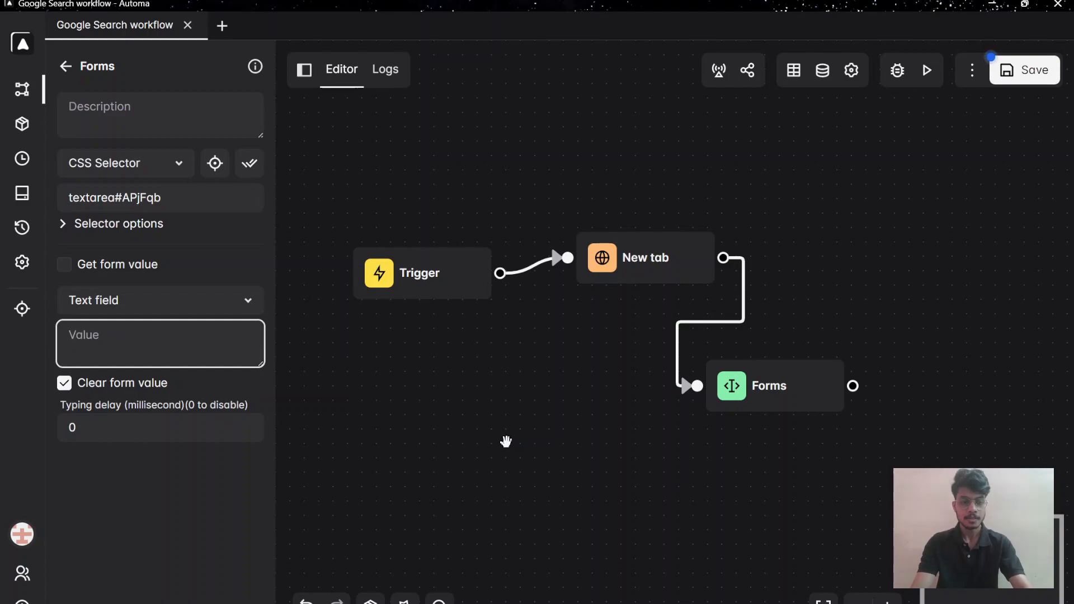
# Set the Forms block's text field value to Automa Platform and leave the block's settings
pyautogui.write('A')
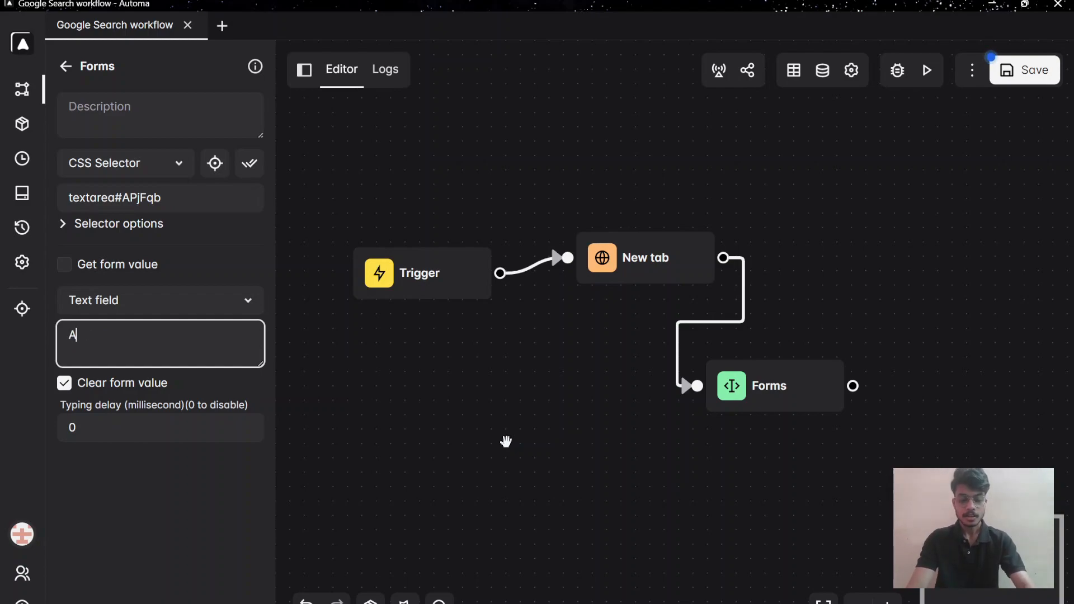
pyautogui.write('utoma Platform')
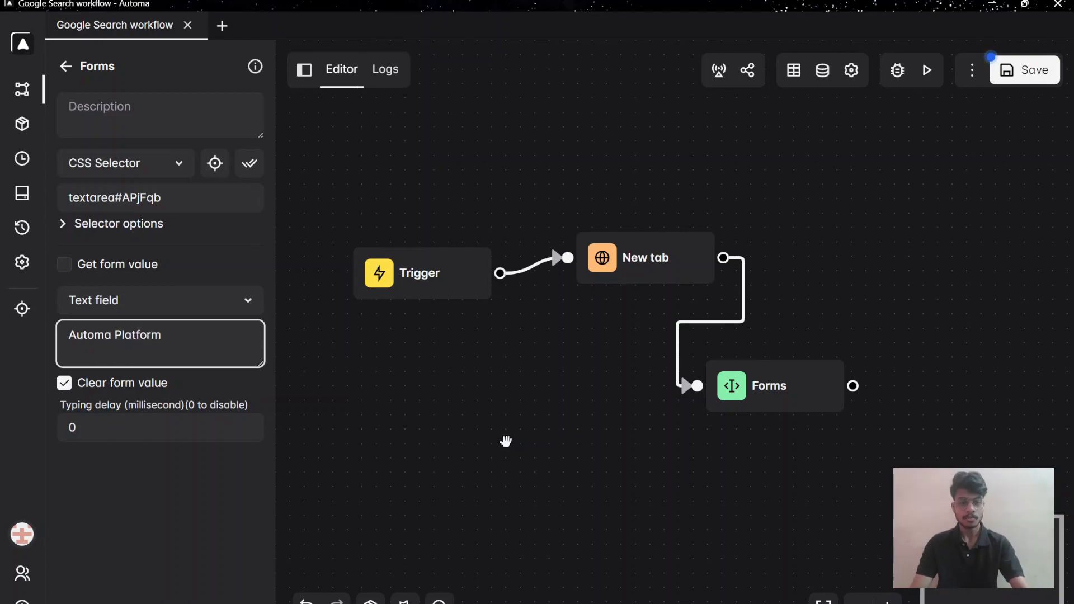
pyautogui.click(505, 442)
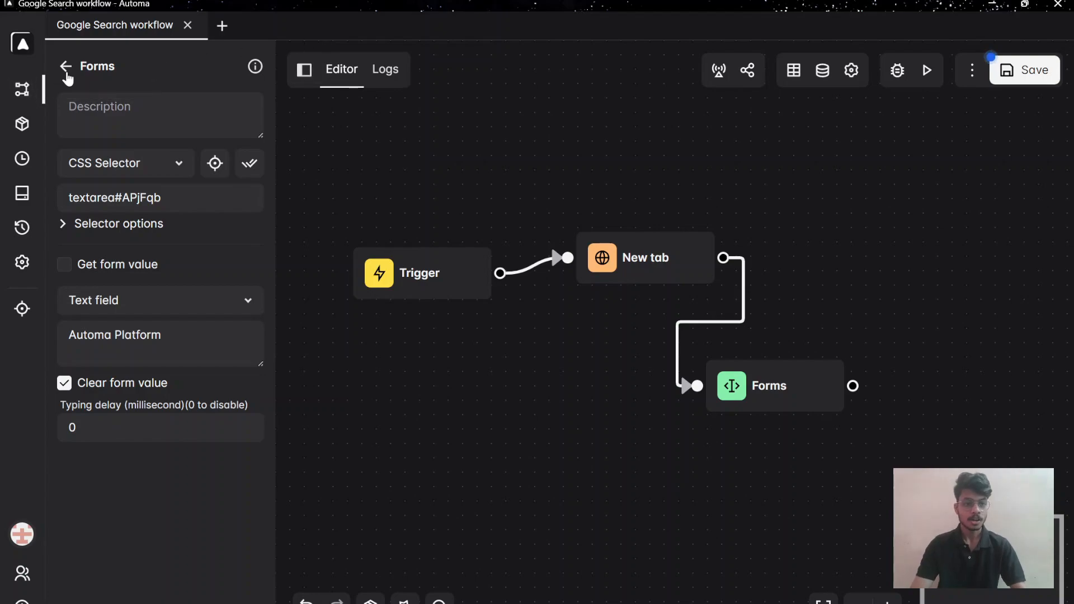
pyautogui.click(65, 68)
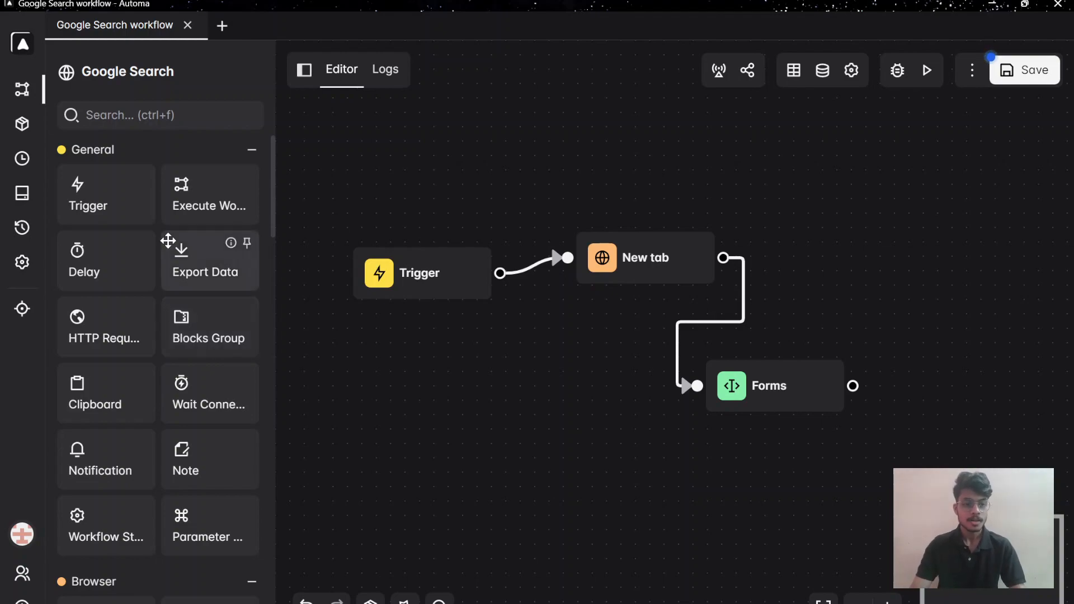
# Add a Click Element web interaction block to the canvas, below the Forms block
pyautogui.scroll(-9, 183, 335)
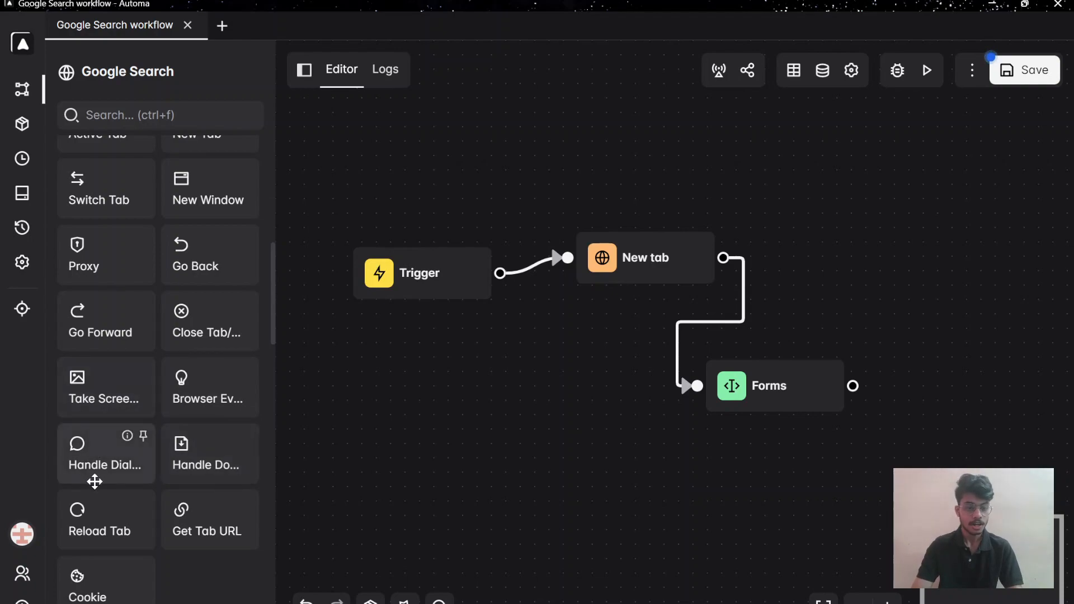
pyautogui.scroll(4, 181, 297)
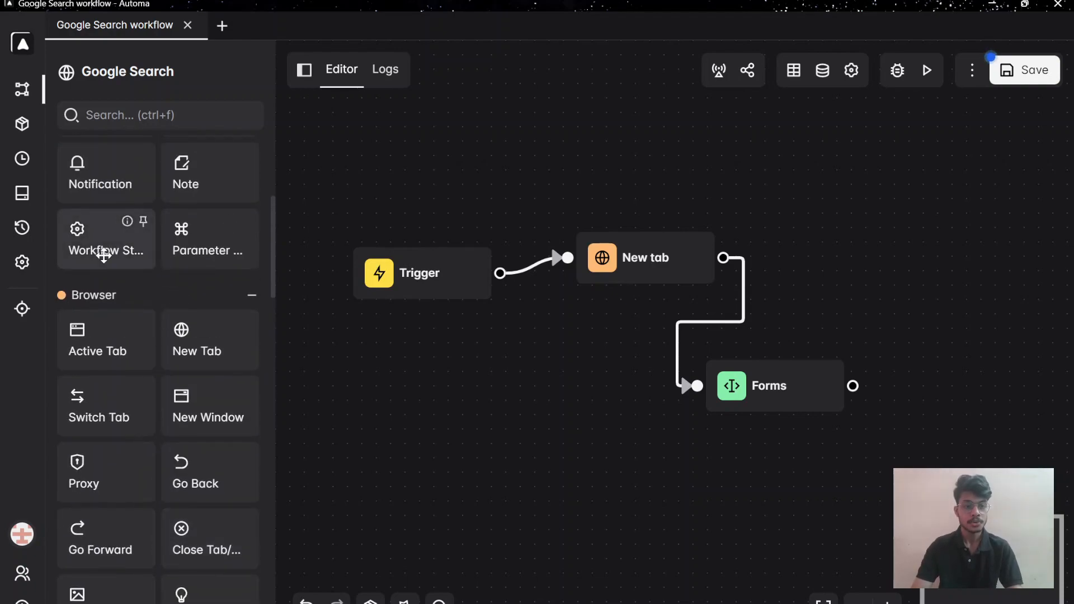
pyautogui.scroll(3, 103, 250)
pyautogui.scroll(-12, 134, 373)
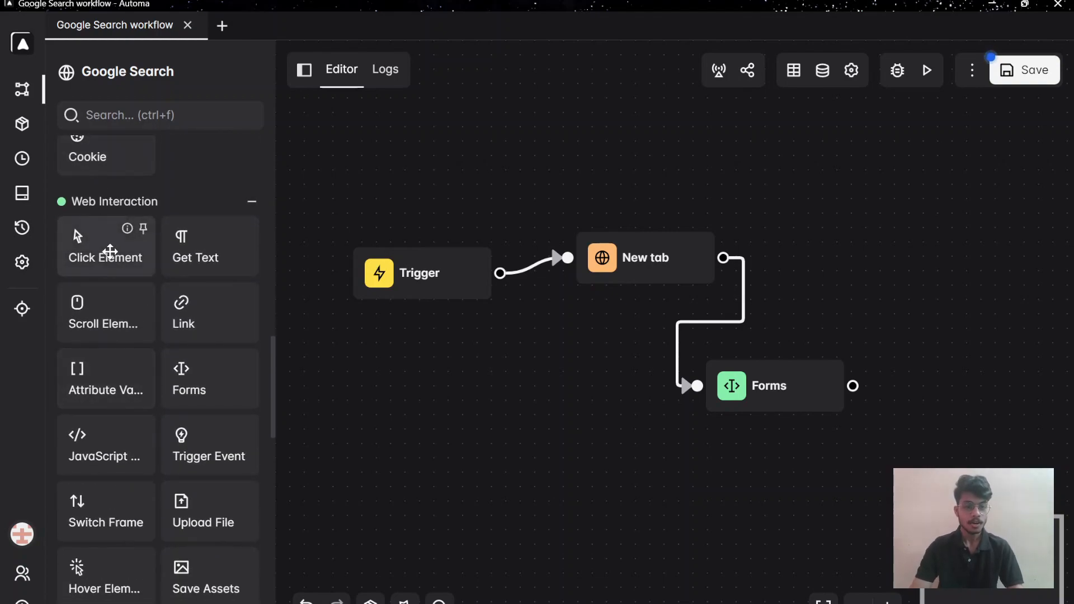
pyautogui.moveTo(89, 240); pyautogui.dragTo(629, 516)
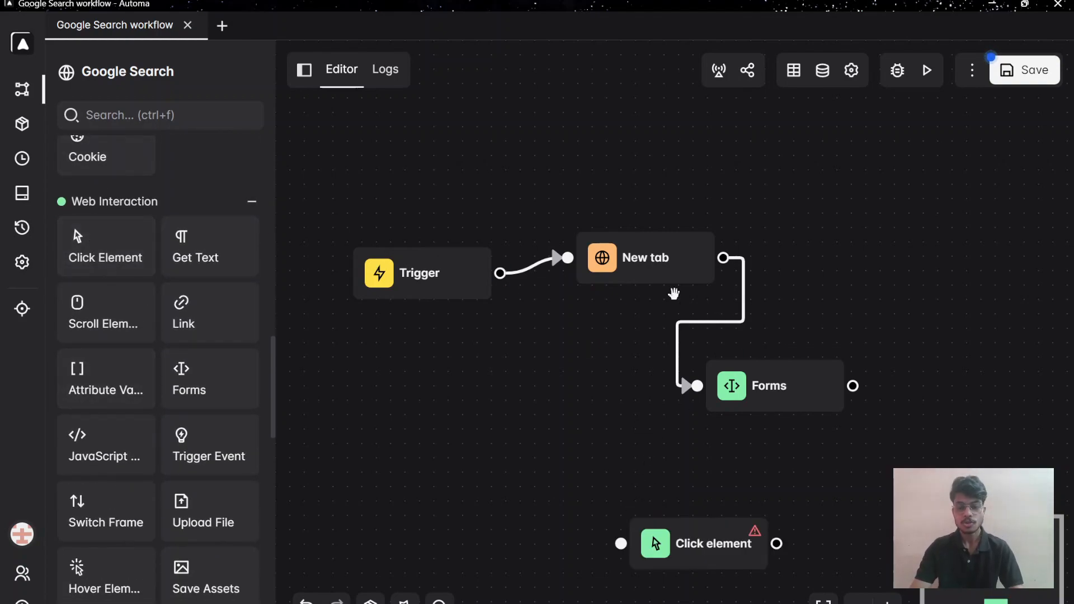
# Rearrange the canvas so Trigger, New tab and Forms form an upper row, with the Click element block just below Forms
pyautogui.moveTo(421, 280); pyautogui.dragTo(375, 193)
pyautogui.moveTo(631, 258); pyautogui.dragTo(586, 157)
pyautogui.moveTo(786, 425); pyautogui.dragTo(847, 200)
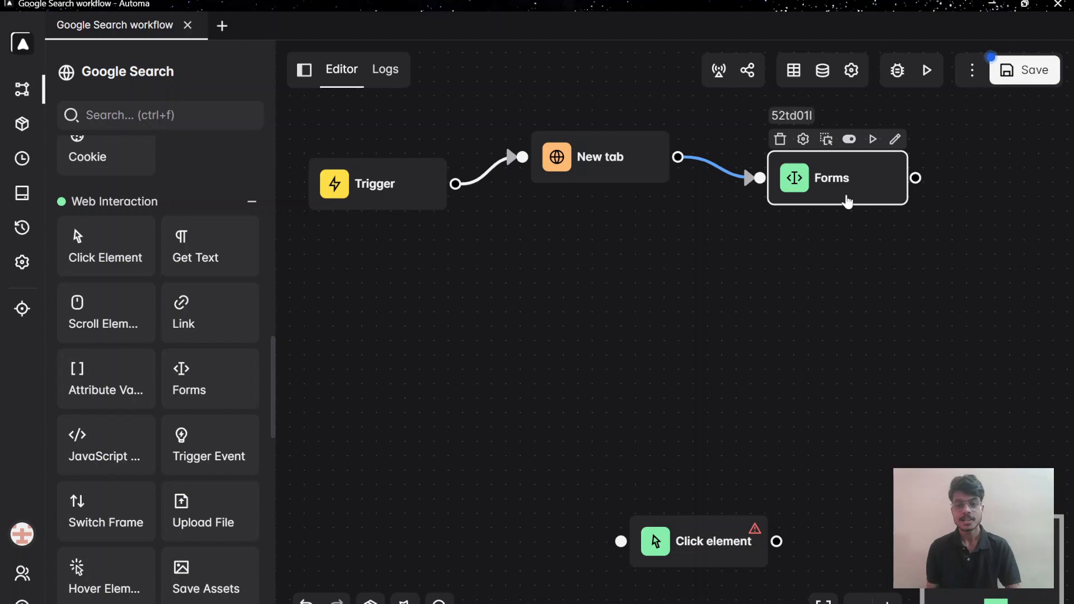
pyautogui.moveTo(659, 547)
pyautogui.moveTo(703, 542); pyautogui.dragTo(824, 326)
# Set the Click element block's CSS selector to textarea#APjFqb by picking the search box on google.com, and return to the Automa editor
pyautogui.moveTo(877, 329)
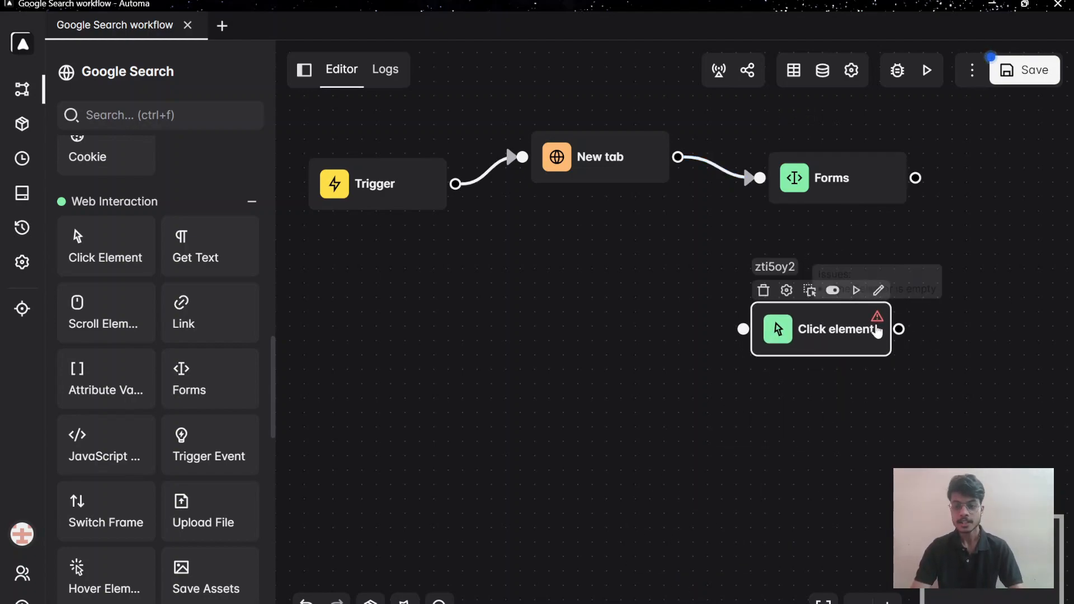
pyautogui.click(879, 292)
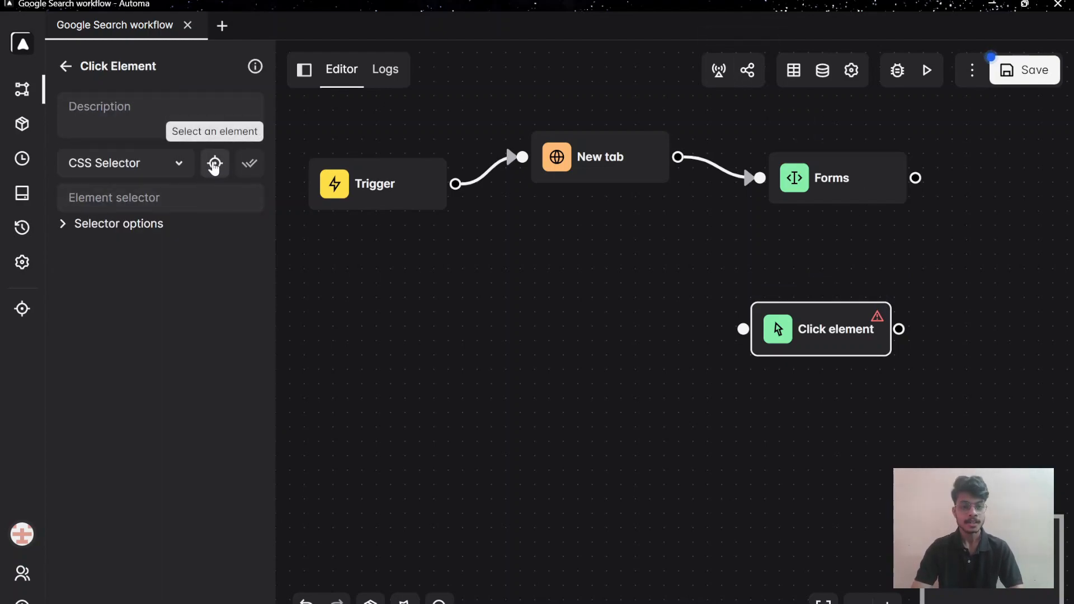
pyautogui.click(213, 163)
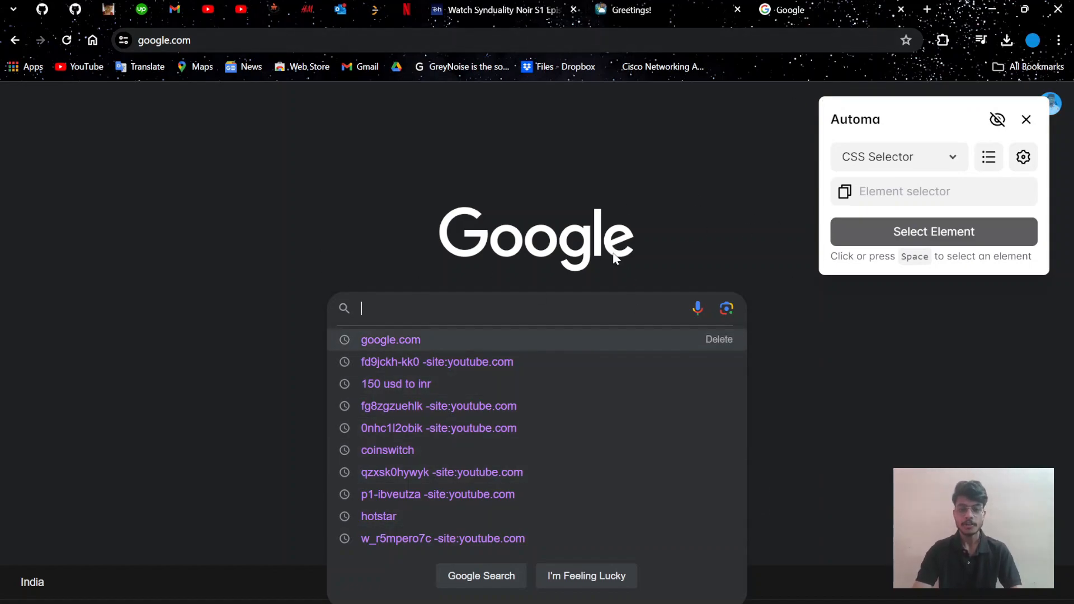
pyautogui.click(1000, 124)
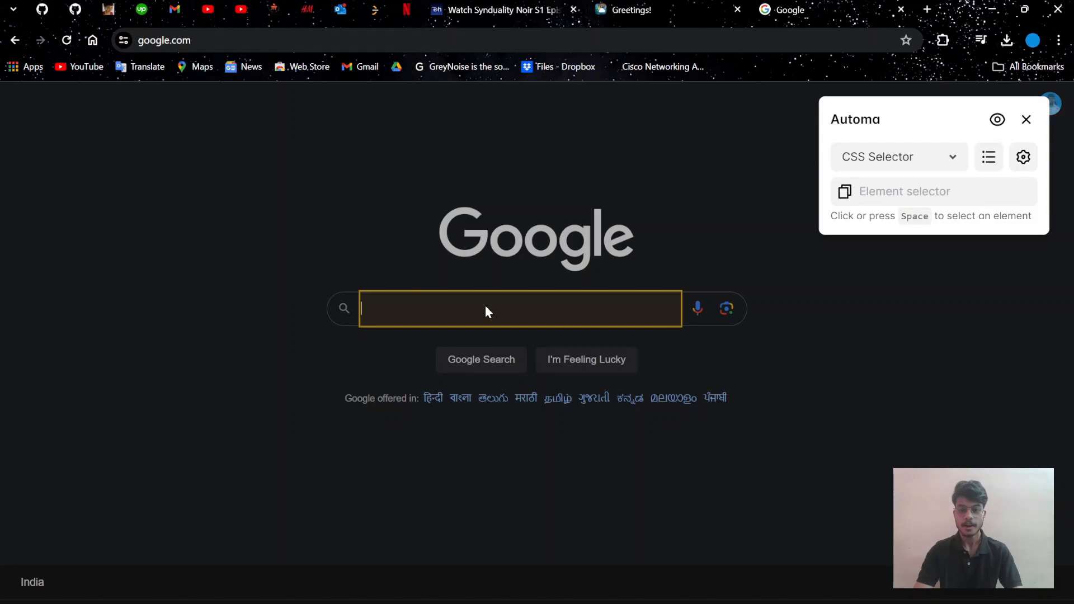
pyautogui.click(486, 309)
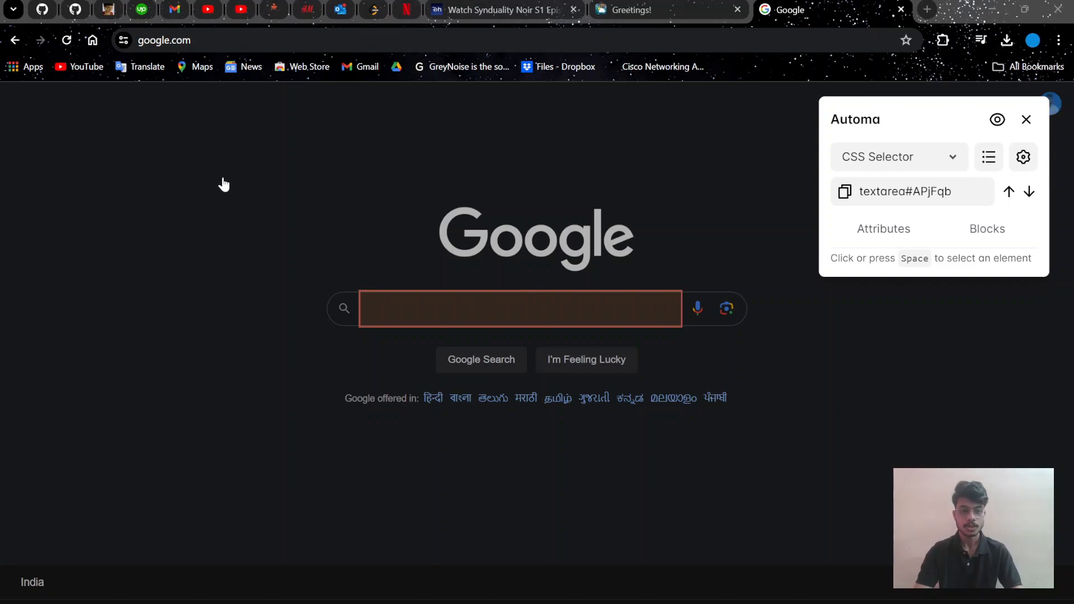
pyautogui.click(218, 163)
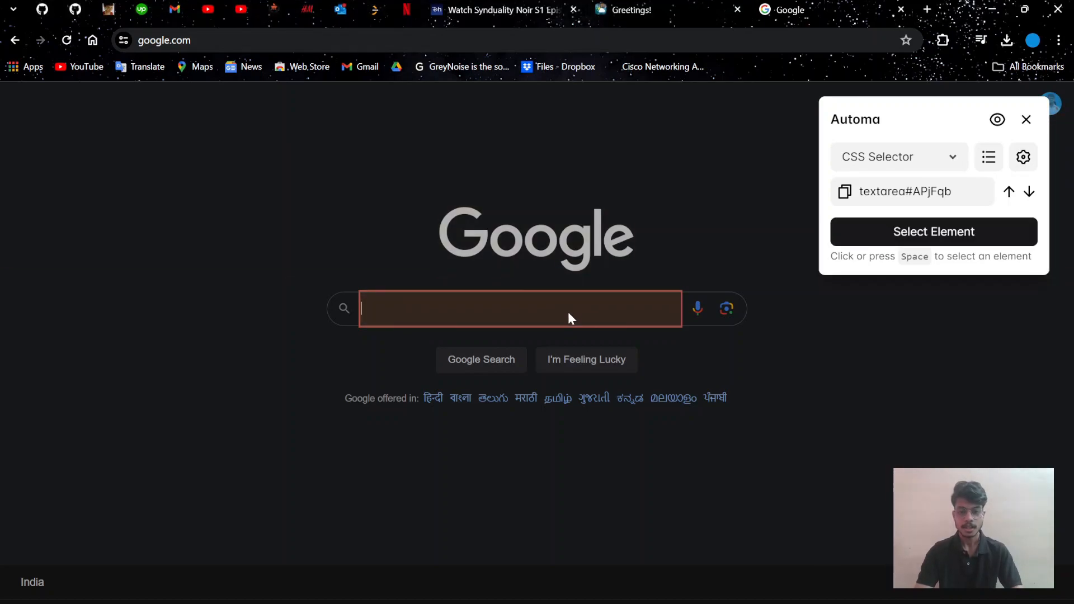
pyautogui.click(942, 247)
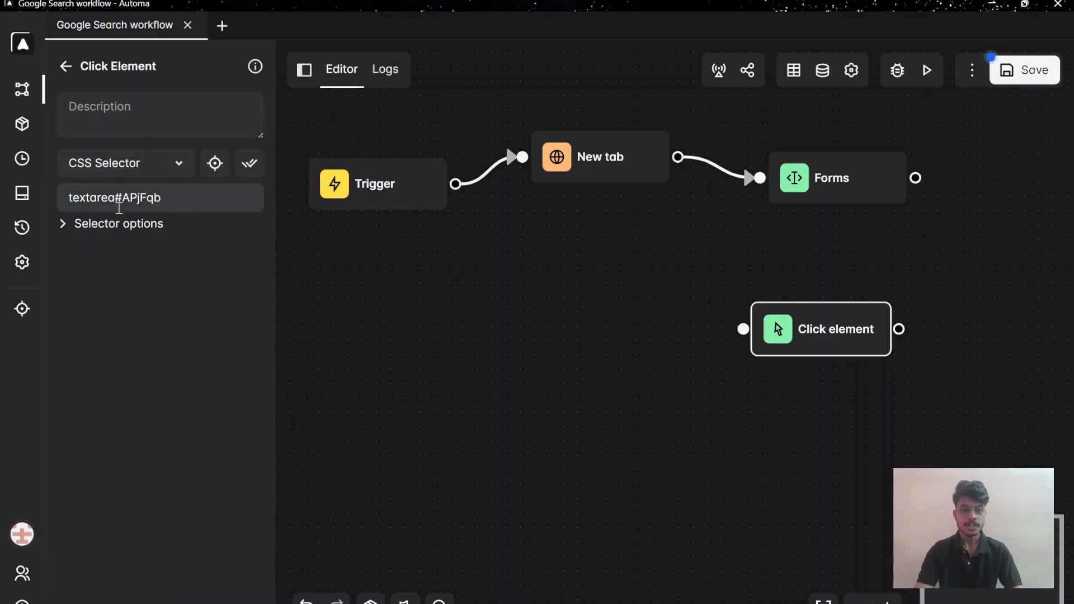
# Connect the Forms block's output to the Click element block's input and save the workflow
pyautogui.moveTo(319, 207)
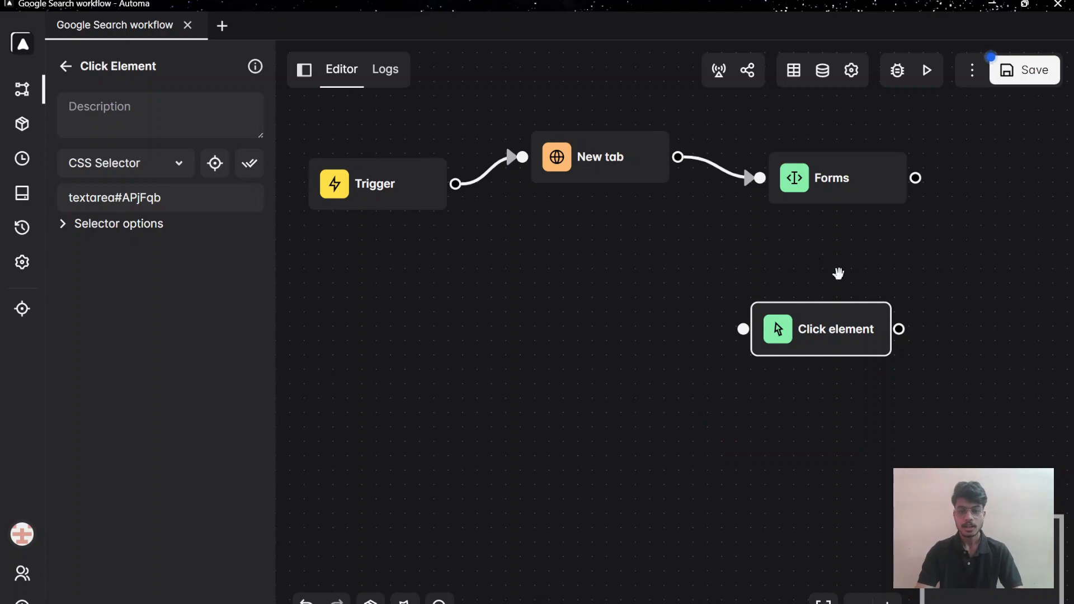
pyautogui.moveTo(916, 178); pyautogui.dragTo(743, 330)
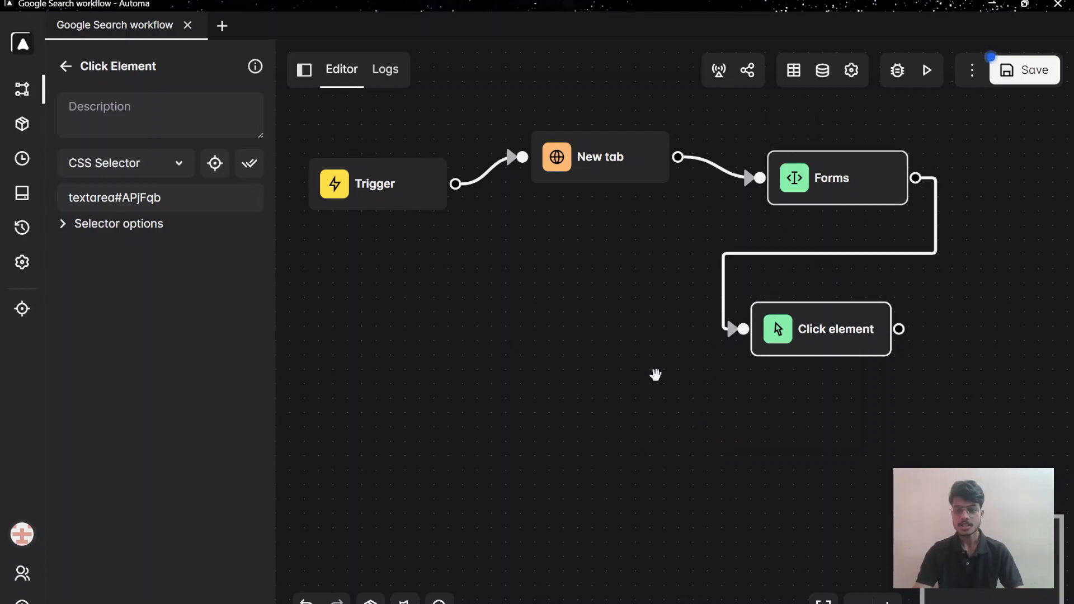
pyautogui.click(1006, 85)
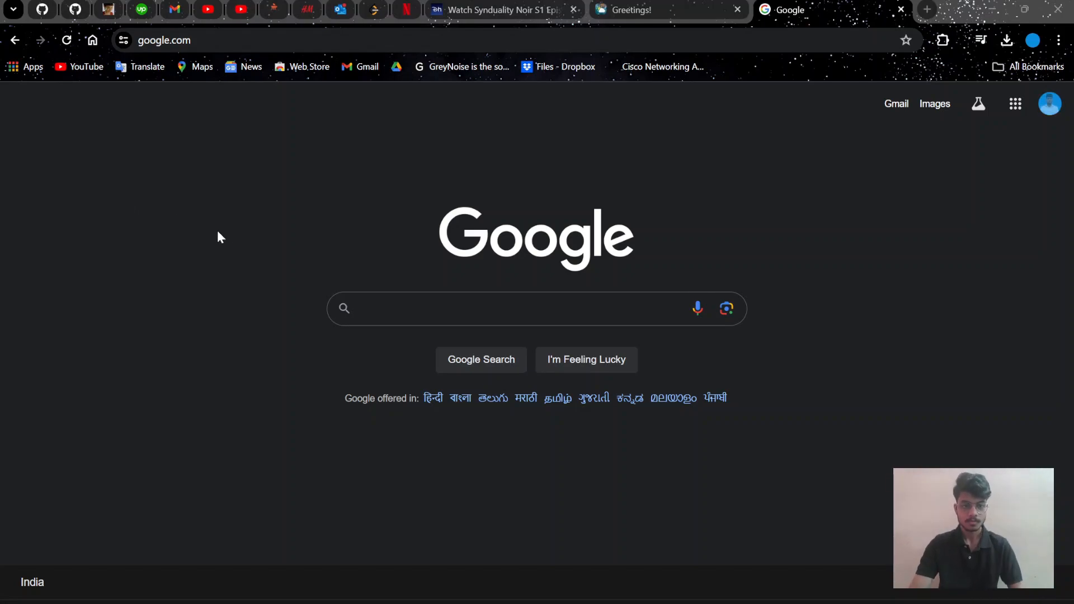
# Open google.com in a new browser tab and fill the search box with "Lokecreates youtube channel"
pyautogui.click(299, 270)
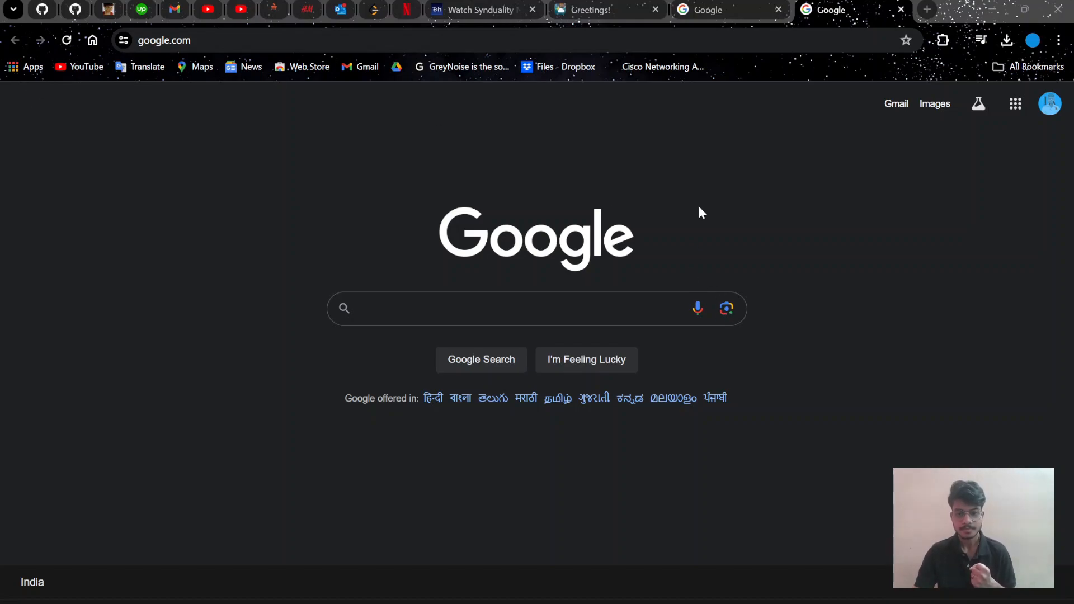
pyautogui.hotkey('ctrl', 't')
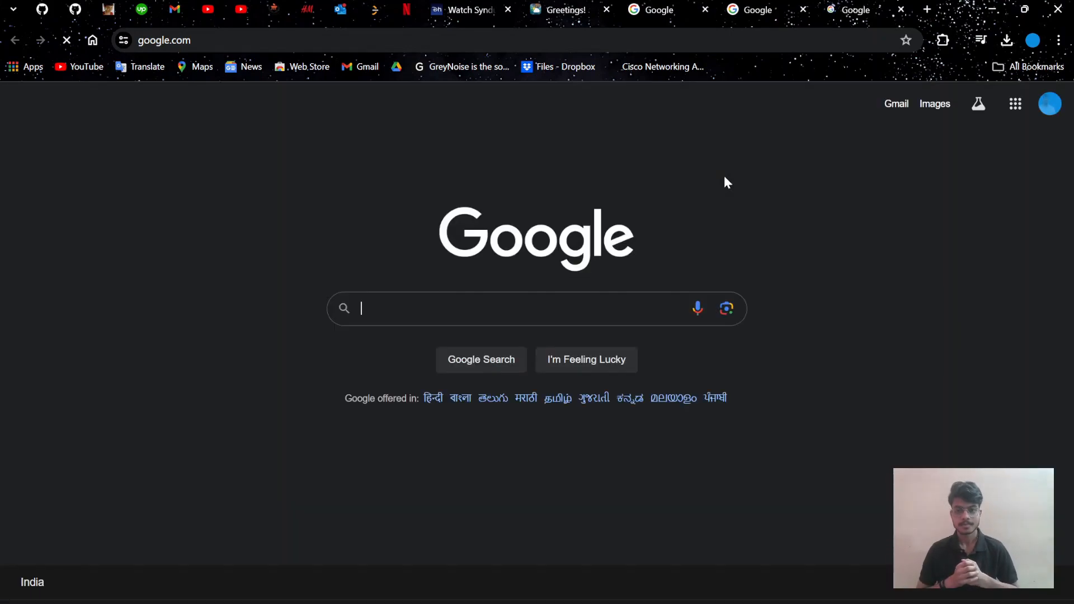
pyautogui.write('Lokecreates youtube channel')
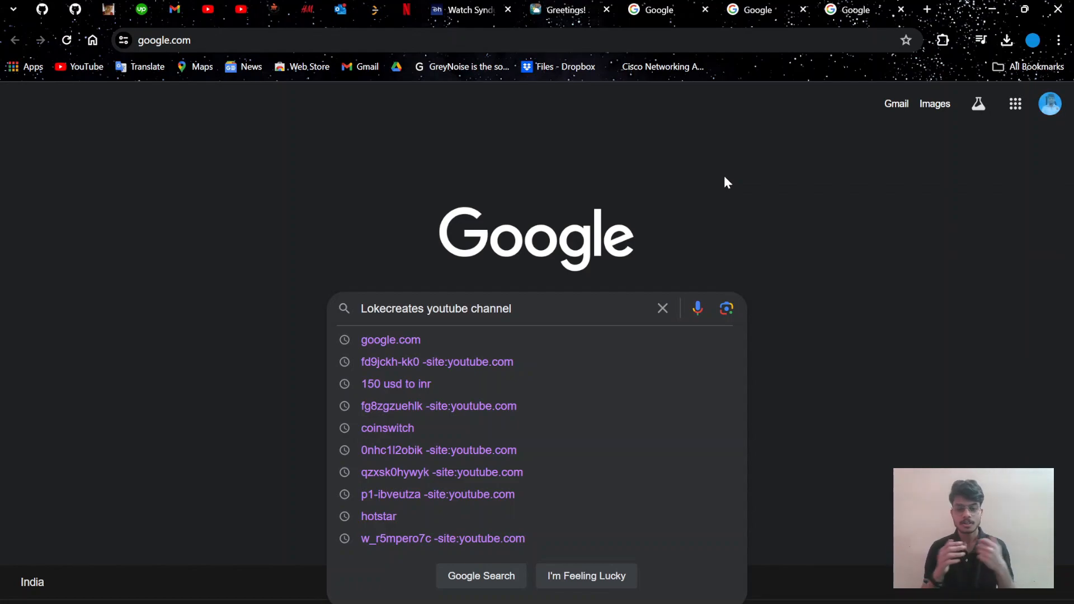
pyautogui.press('Escape')
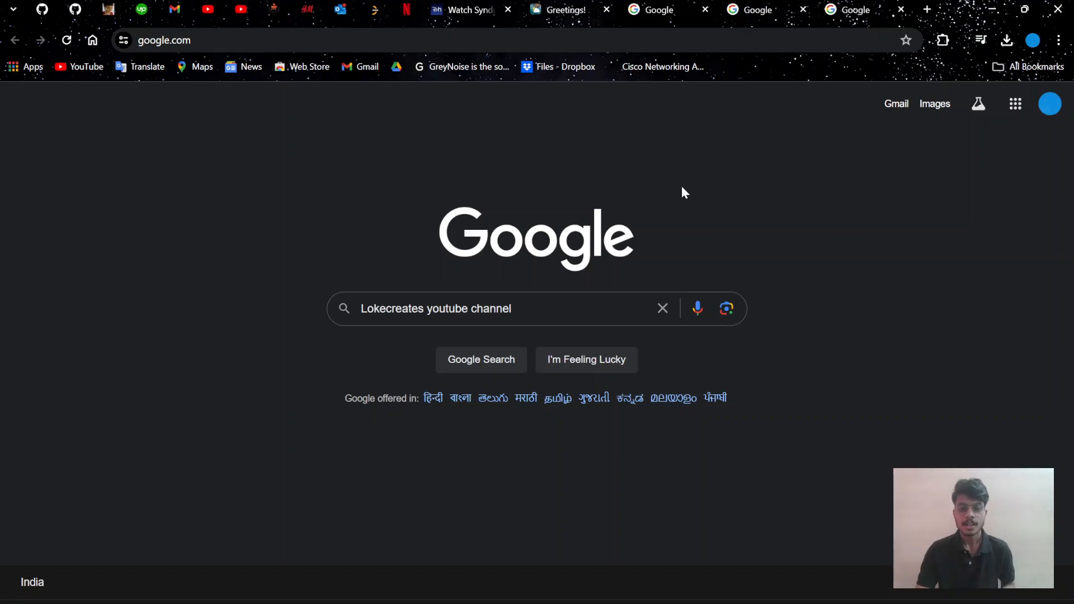
# Submit the Google search for "Lokecreates youtube channel" and look through the results page
pyautogui.click(582, 306)
pyautogui.press('Return')
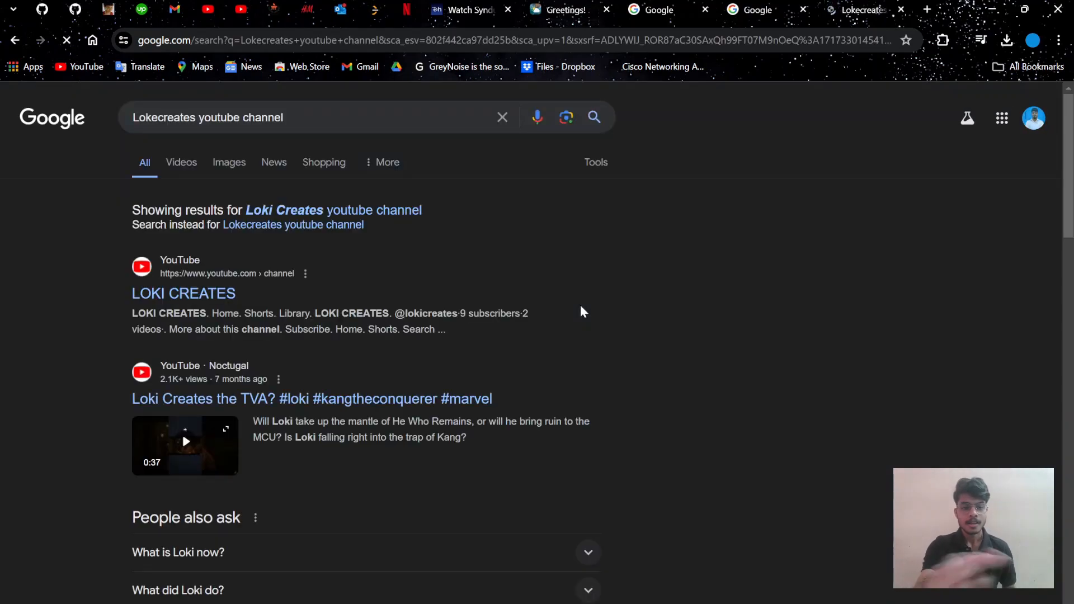
pyautogui.scroll(-20, 581, 308)
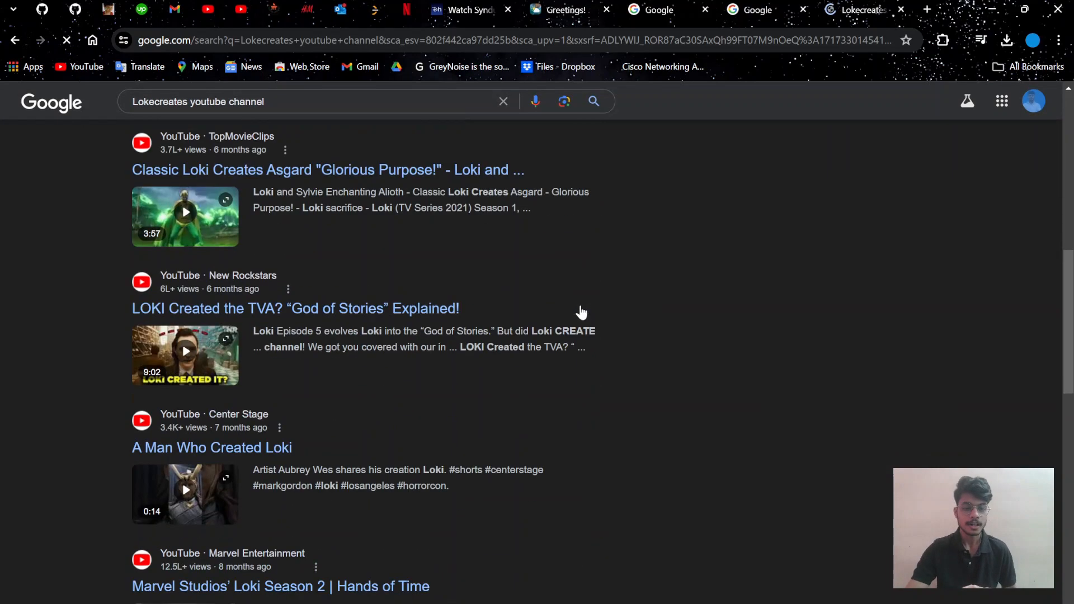
pyautogui.scroll(8, 581, 311)
pyautogui.scroll(12, 581, 312)
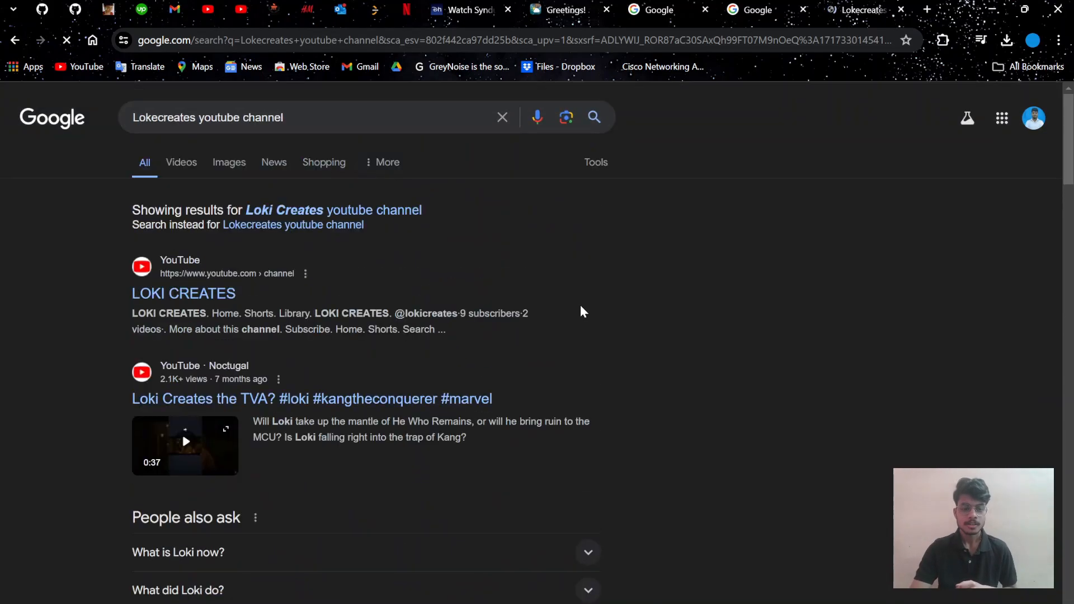